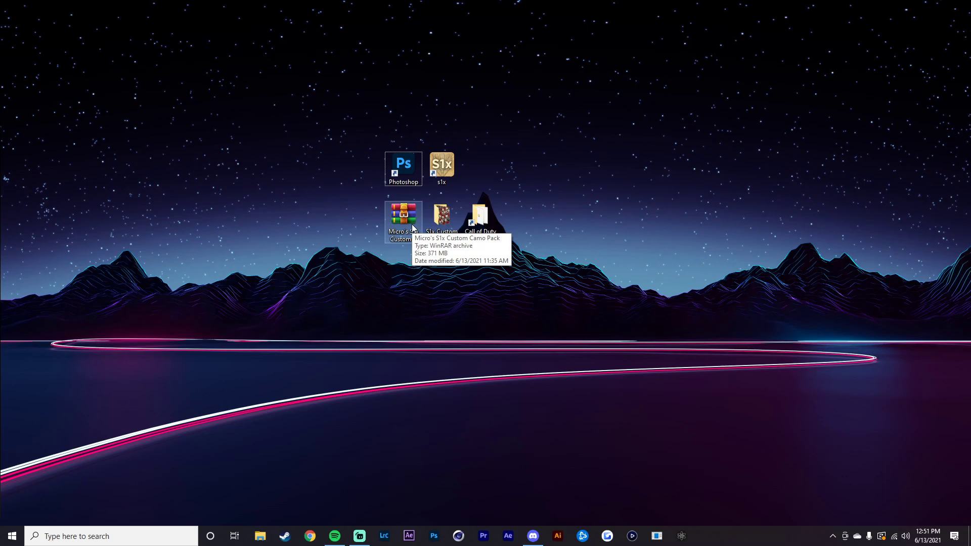
Open the S1x Custom Camos folder and look through its camo_ and img_camo_ image files
double_click(441, 217)
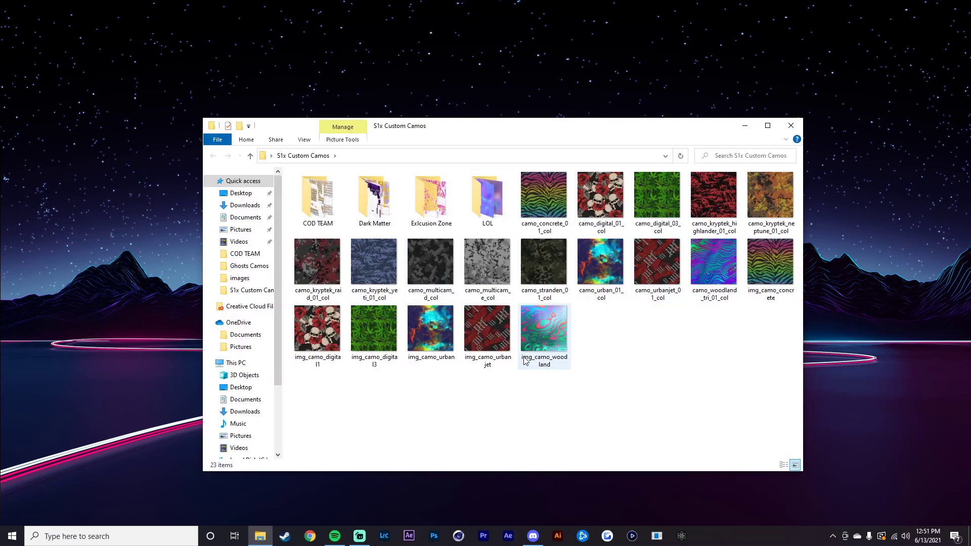
left_click(656, 263)
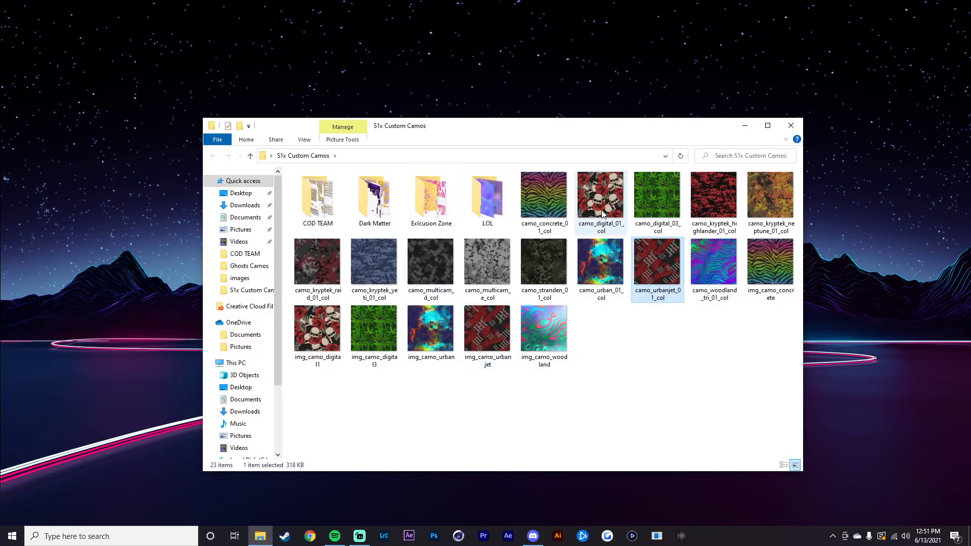
left_click(599, 212)
left_click_drag(655, 204, 599, 198)
left_click(715, 270)
left_click(770, 260)
left_click(766, 209)
left_click(721, 193)
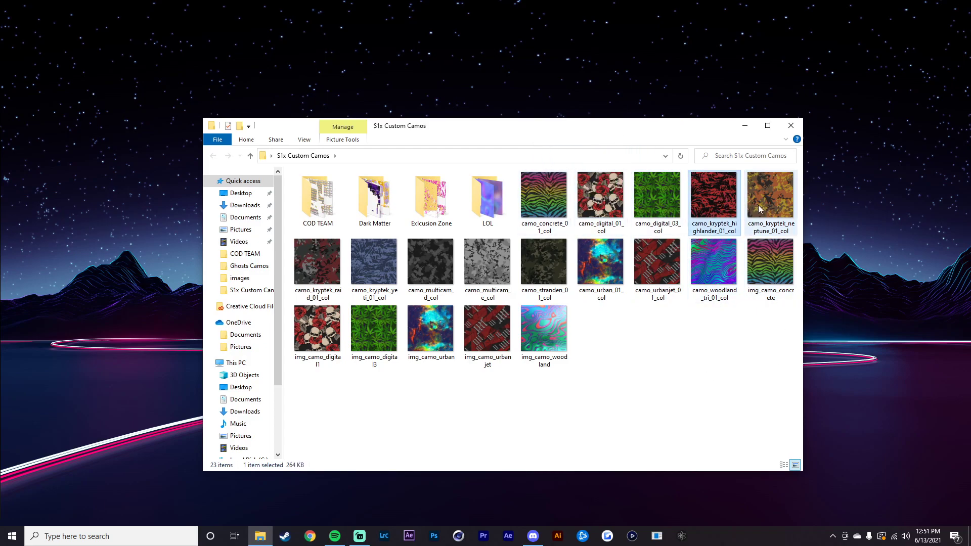
left_click(520, 268)
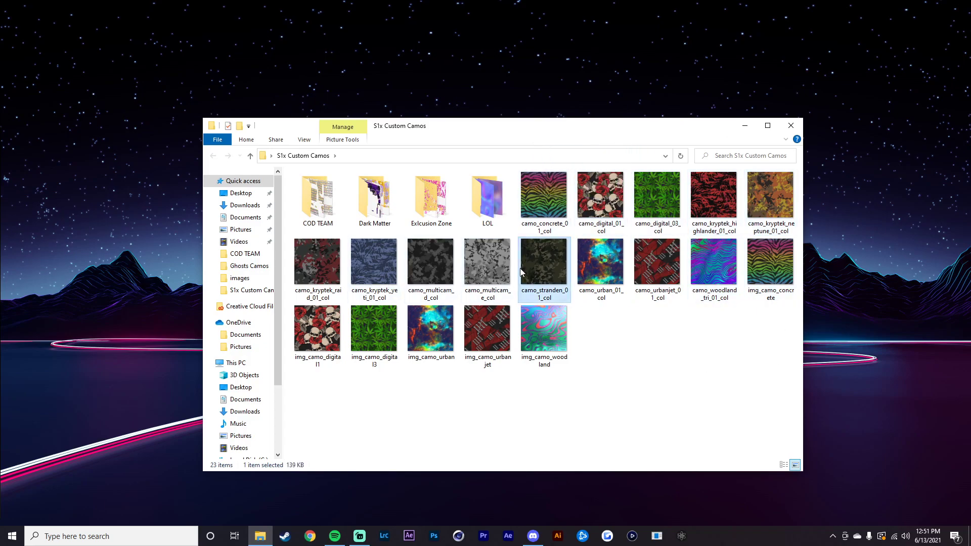
left_click(488, 309)
left_click(420, 231)
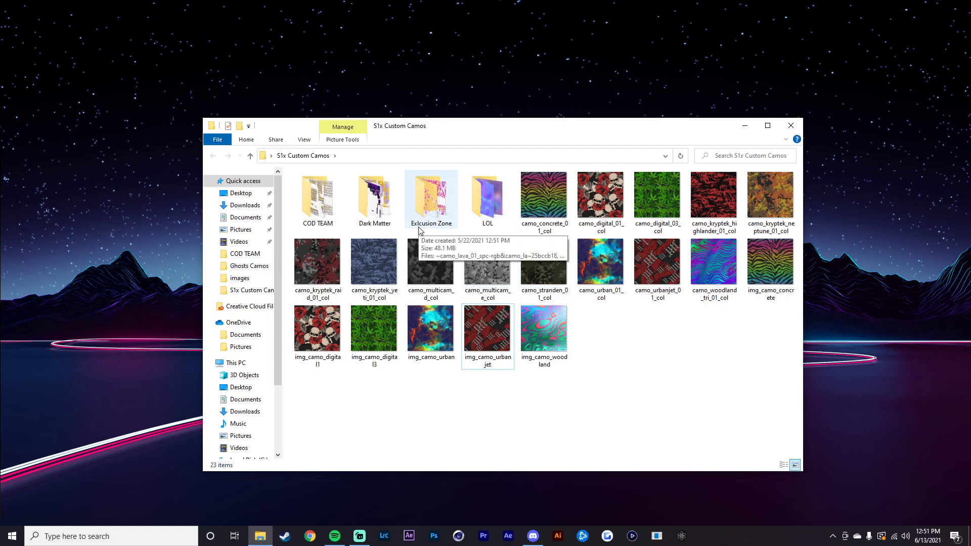
Examine camo_jackpot_m16_col in the COD TEAM folder at full size, and return to the S1x Custom Camos folder
double_click(318, 200)
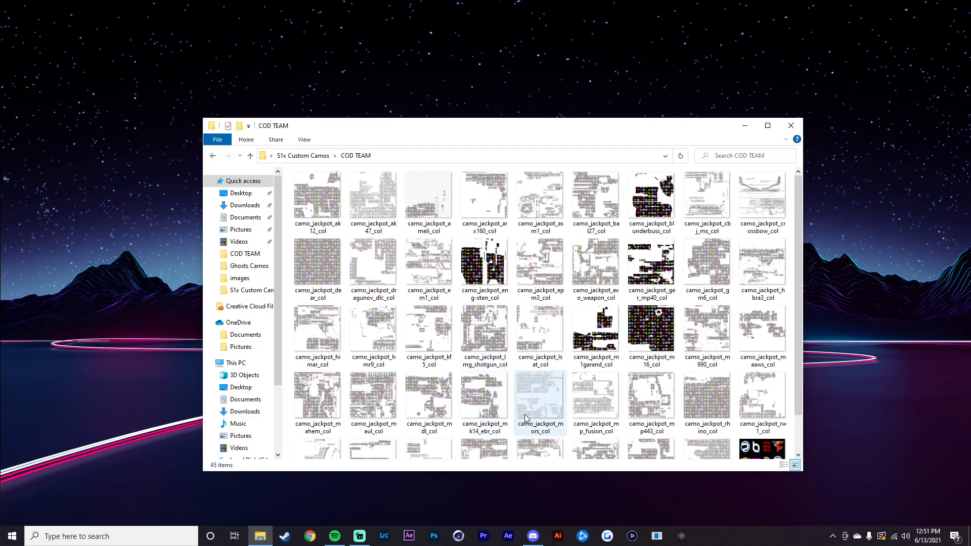
double_click(653, 340)
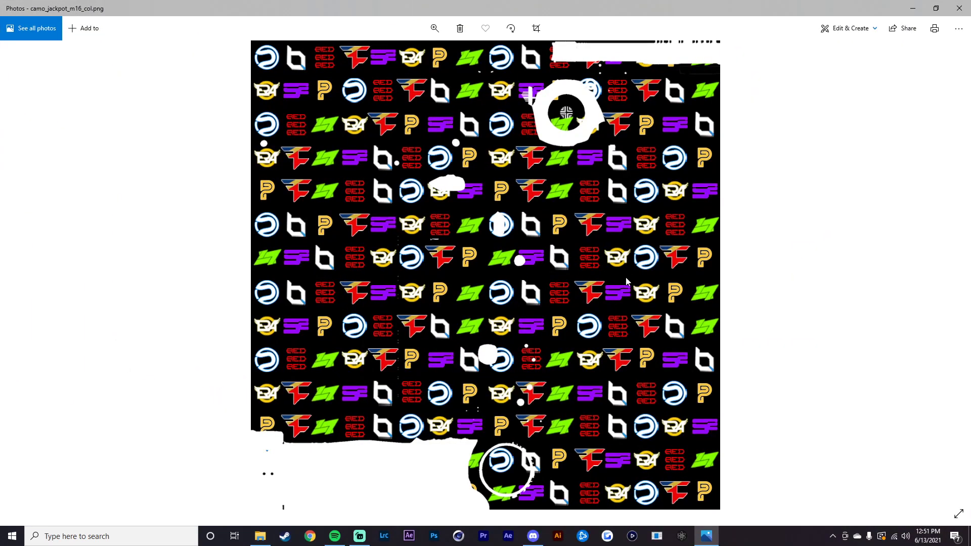
left_click(952, 5)
left_click(308, 156)
Browse the weapon textures in the Dark Matter folder and go back to the parent folder
double_click(428, 206)
scroll(578, 344, "down", 2)
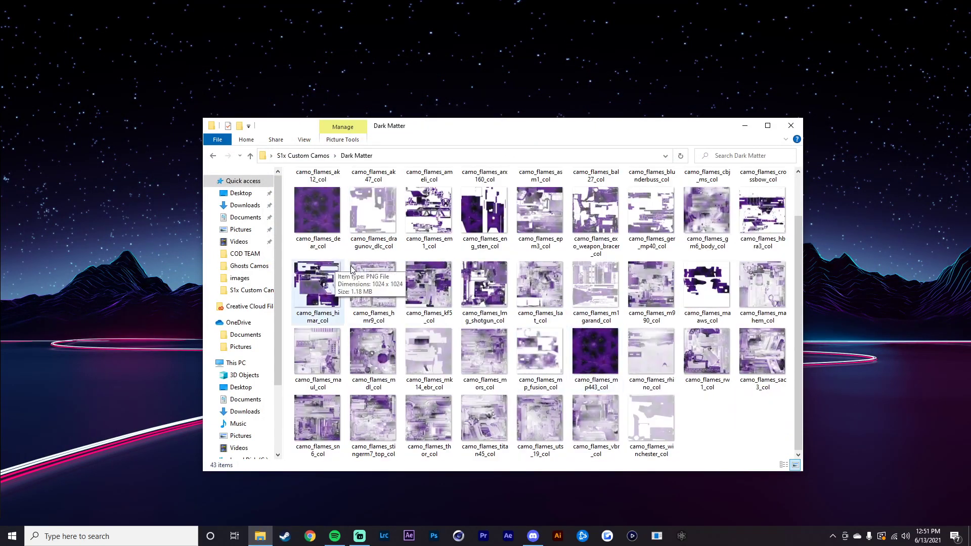
key("alt+Up")
Browse the textures in the Exlcusion Zone folder and go back to S1x Custom Camos
double_click(429, 202)
scroll(455, 273, "down", 3)
scroll(495, 325, "up", 3)
left_click(308, 155)
Look at the three camo_disco textures in the LOL folder, go back to the parent folder and show the desktop
double_click(485, 202)
left_click_drag(528, 322, 311, 206)
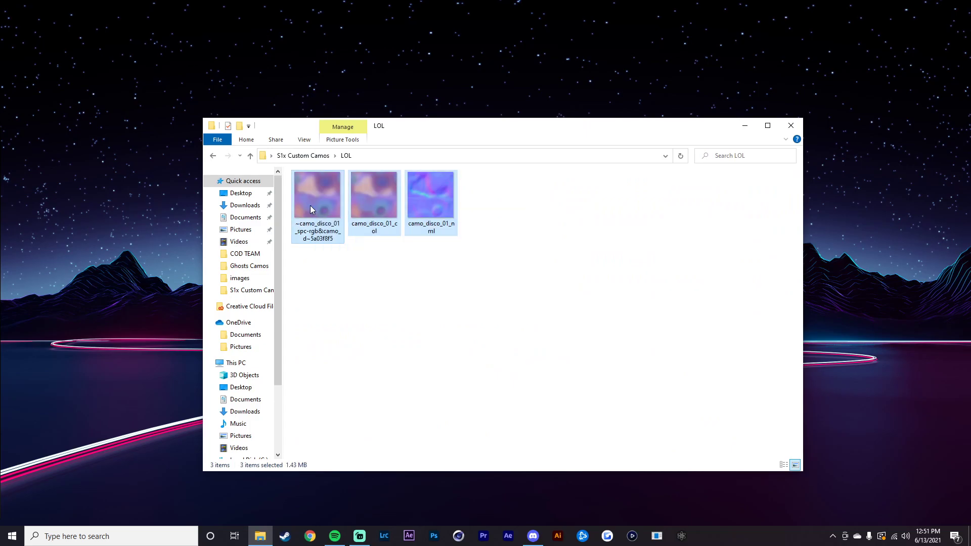
left_click(306, 156)
key("super+d")
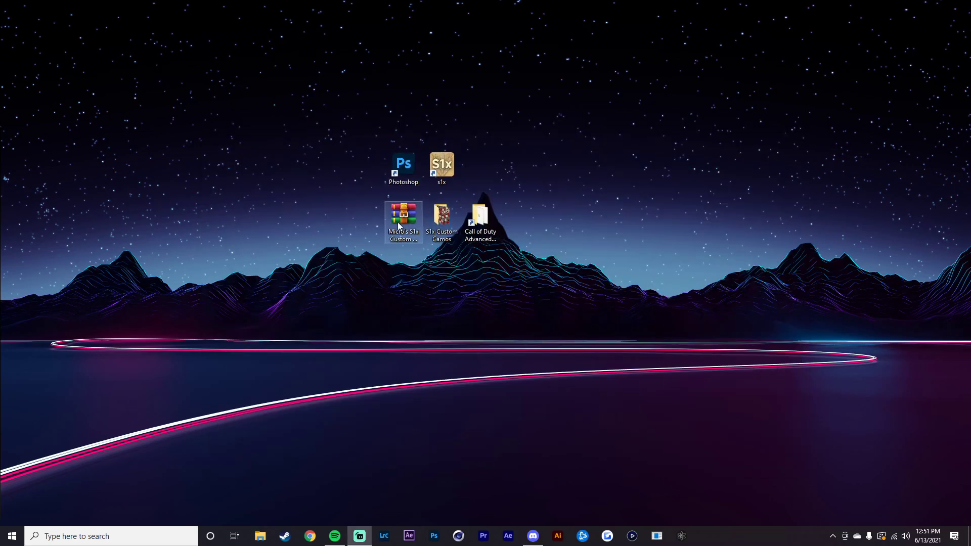
Open the Call of Duty Advanced Warfare folder, go to the first subfolder of s1x and reposition the window
double_click(482, 234)
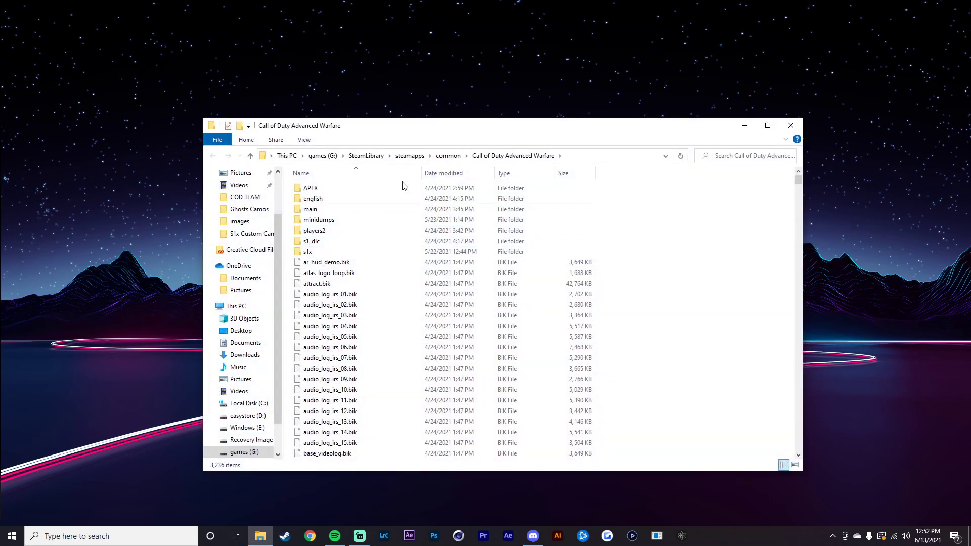
double_click(313, 252)
double_click(321, 188)
left_click_drag(435, 127, 532, 224)
Open the Micro's S1x Custom Camo Pack archive, select all its files and move its window off the game folder
double_click(404, 208)
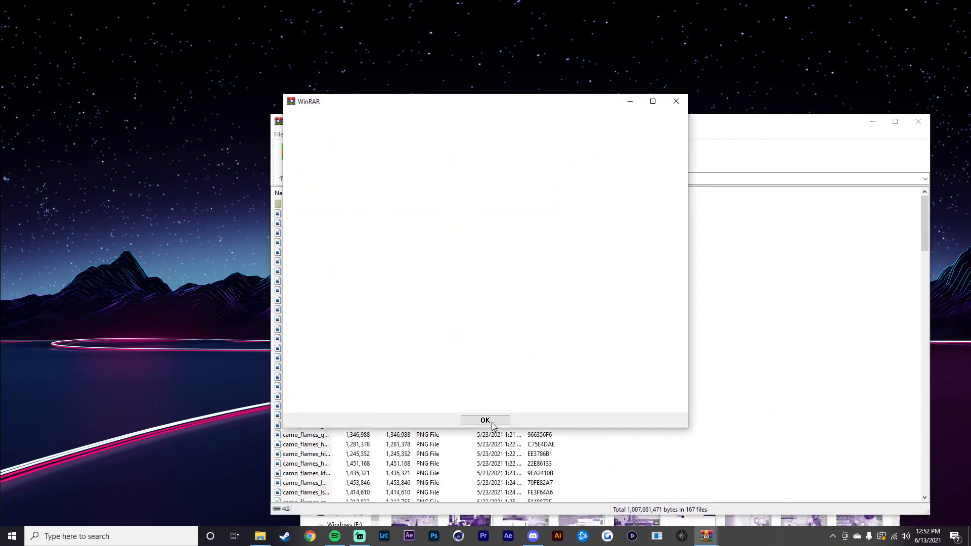
left_click(492, 421)
left_click(617, 414)
key("ctrl+a")
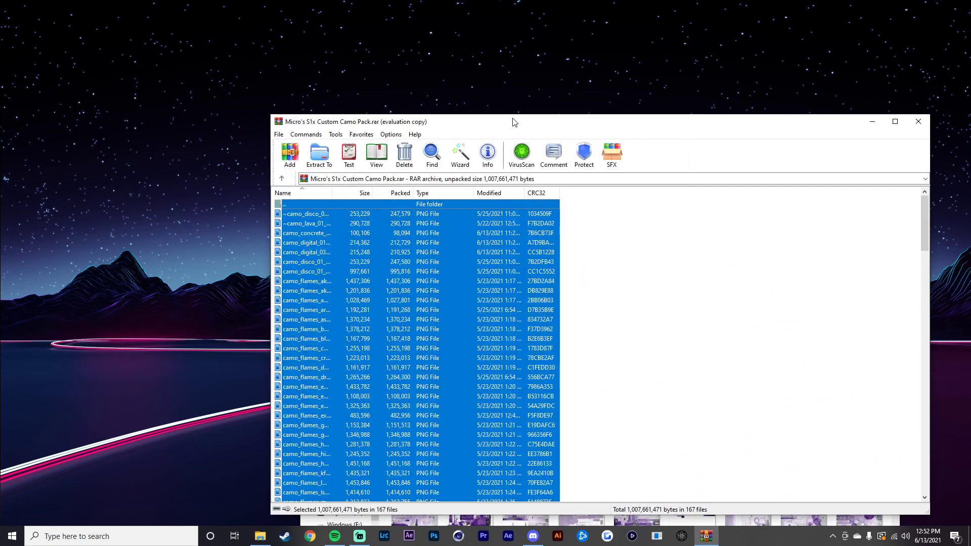
left_click_drag(514, 122, 291, 8)
left_click_drag(807, 428, 808, 427)
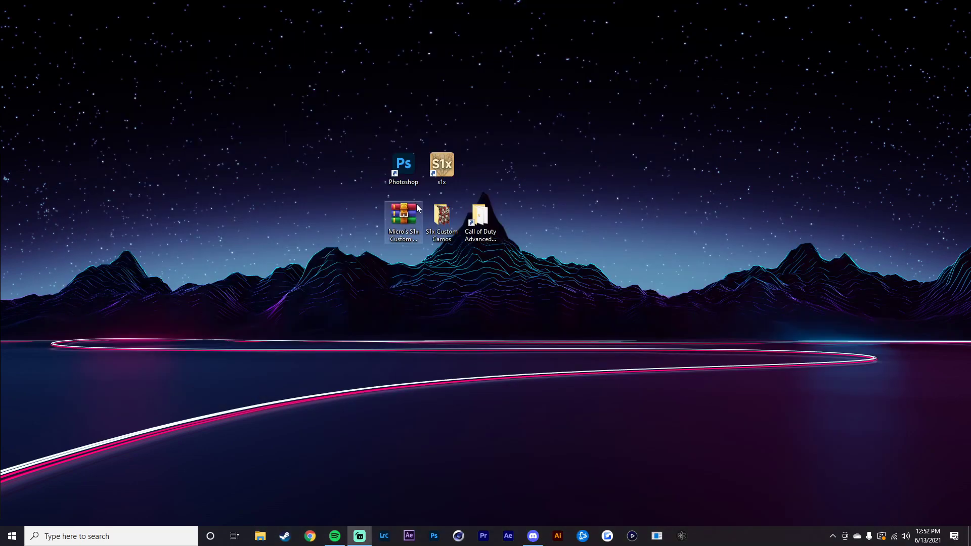
Reopen S1x Custom Camos, examine camo_flames_lmg_shotgun_col in the Dark Matter folder at full size, and return to the parent folder
double_click(428, 213)
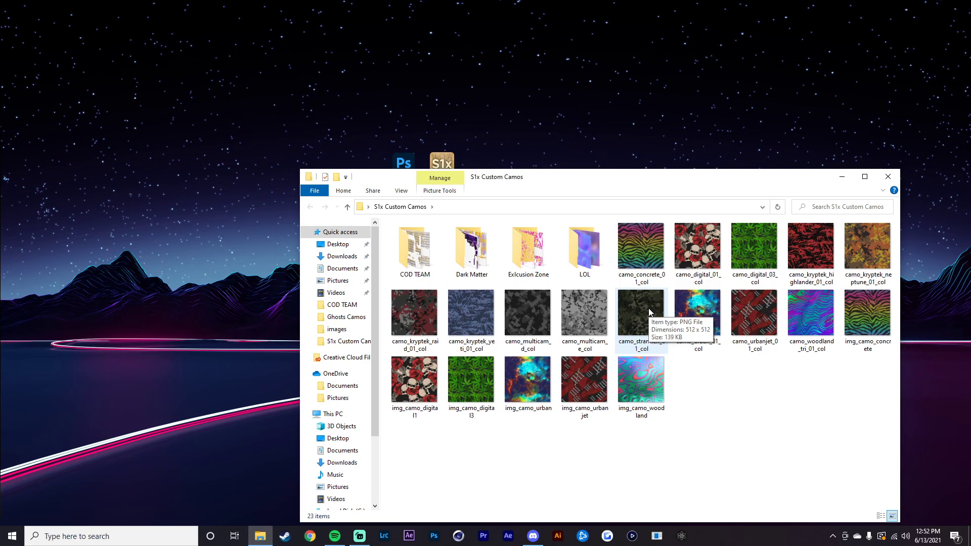
double_click(473, 253)
scroll(504, 368, "down", 2)
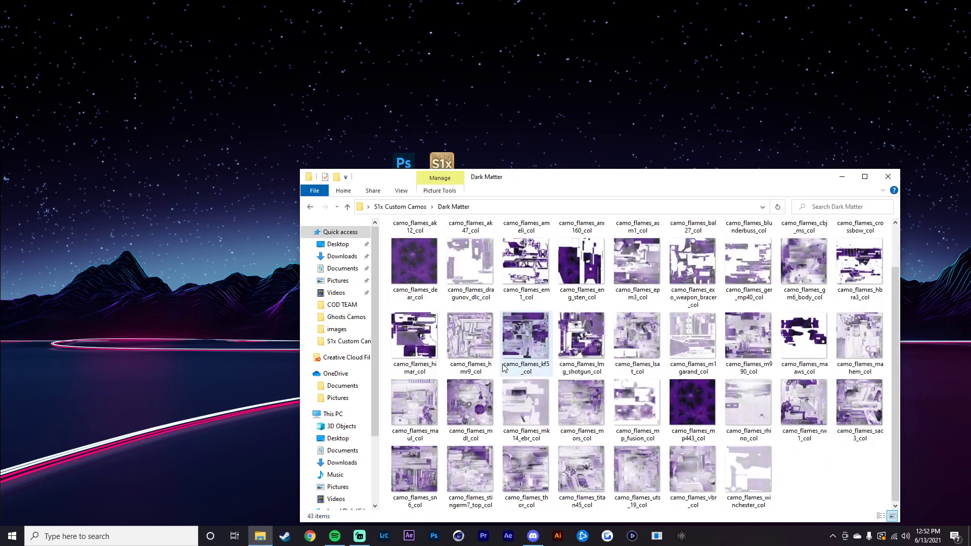
double_click(589, 334)
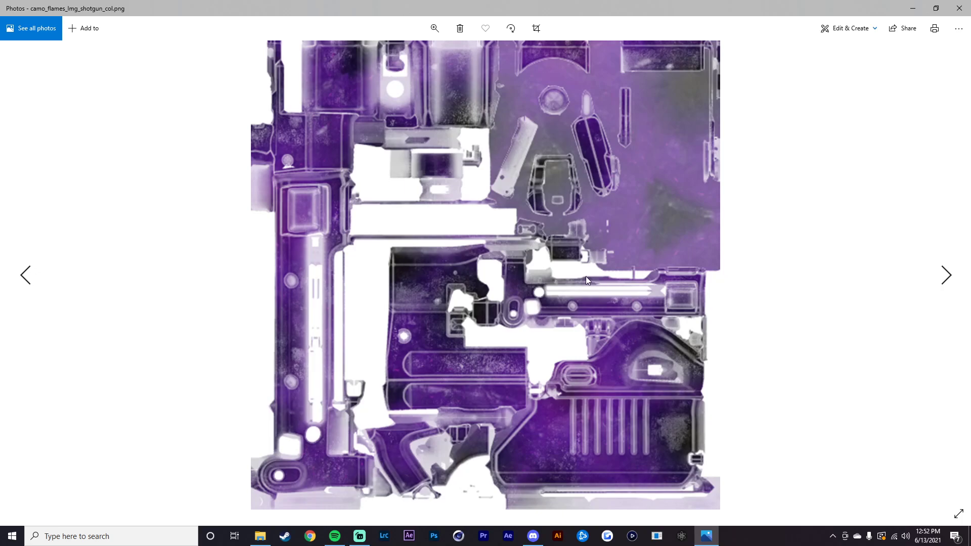
left_click(959, 8)
left_click(400, 206)
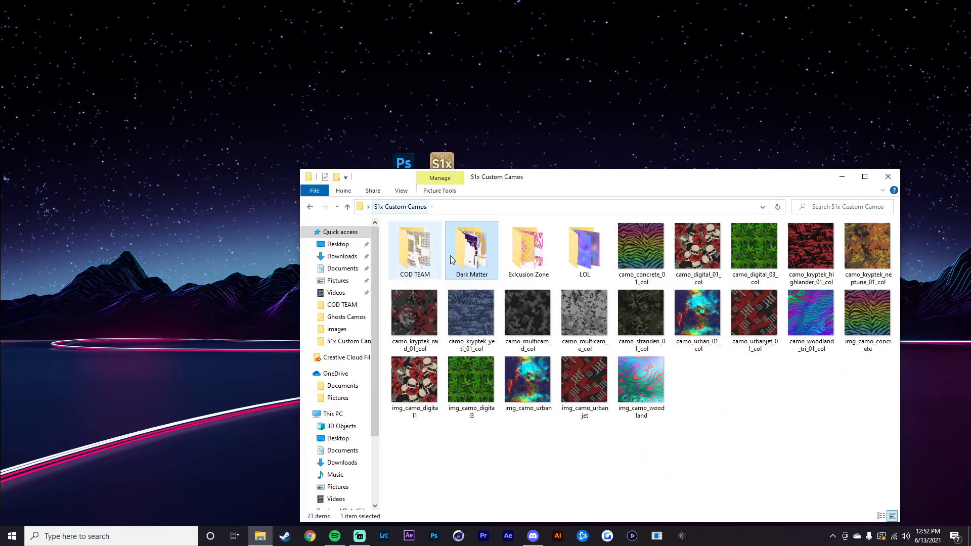
Examine the camo_lava weapon textures in the Exlcusion Zone folder and return to S1x Custom Camos
double_click(528, 264)
scroll(660, 326, "down", 2)
scroll(660, 326, "up", 2)
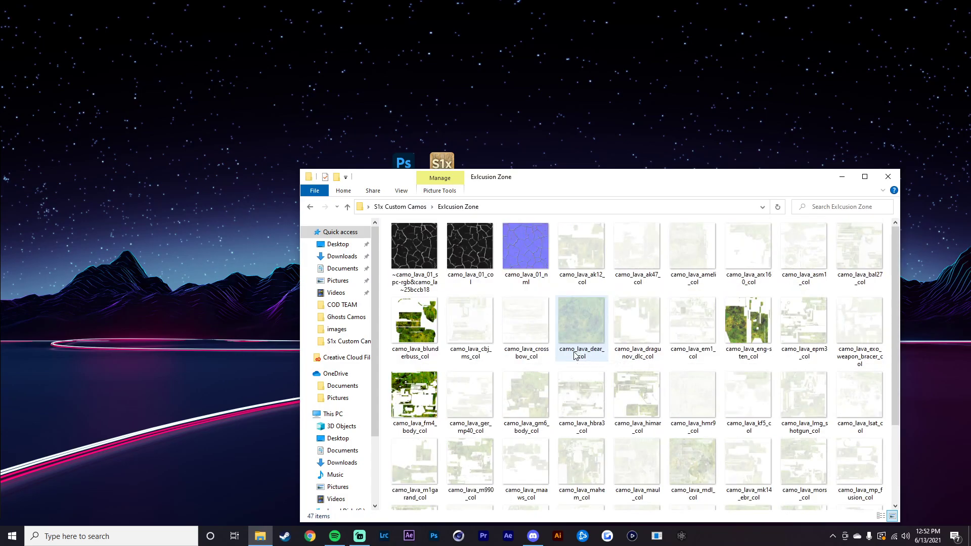
scroll(602, 320, "down", 2)
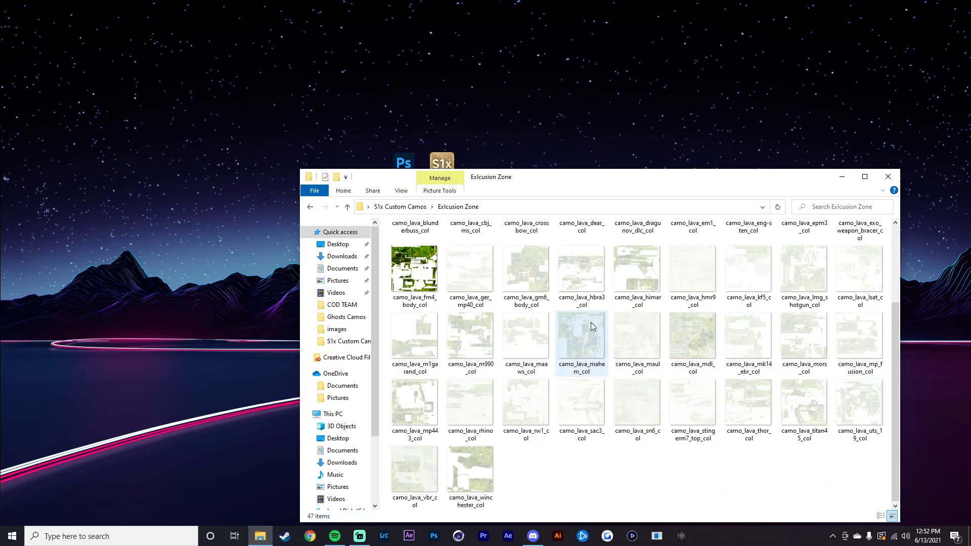
scroll(585, 374, "up", 2)
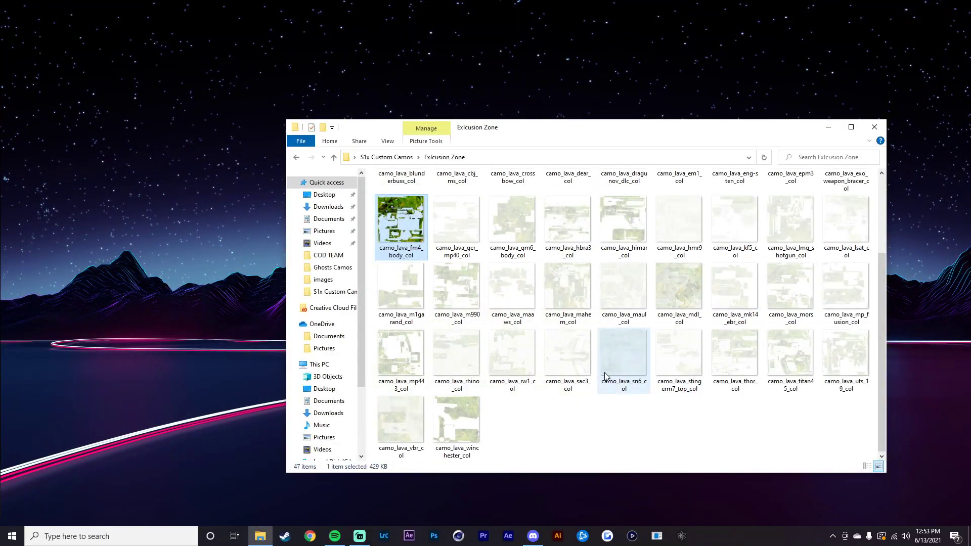
scroll(605, 373, "up", 2)
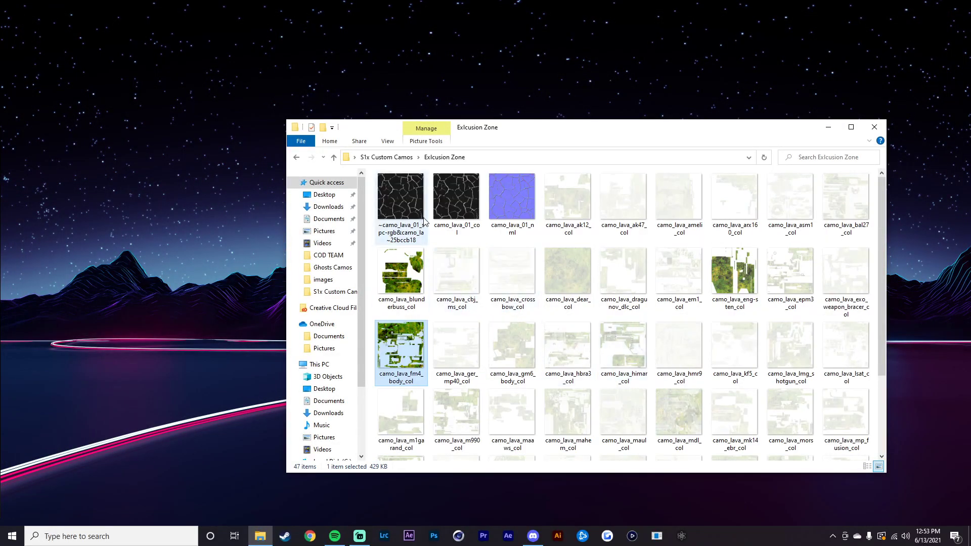
left_click_drag(830, 445, 380, 171)
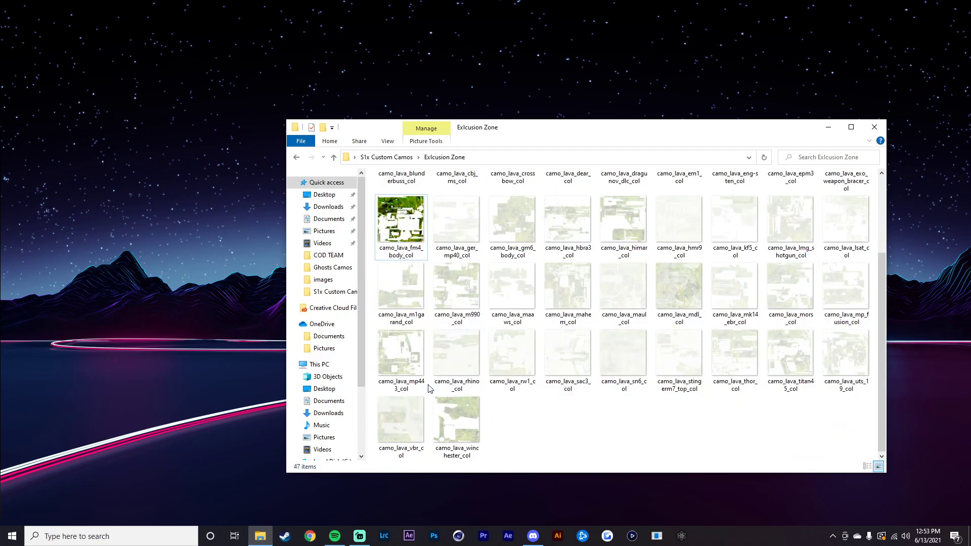
scroll(575, 390, "up", 1)
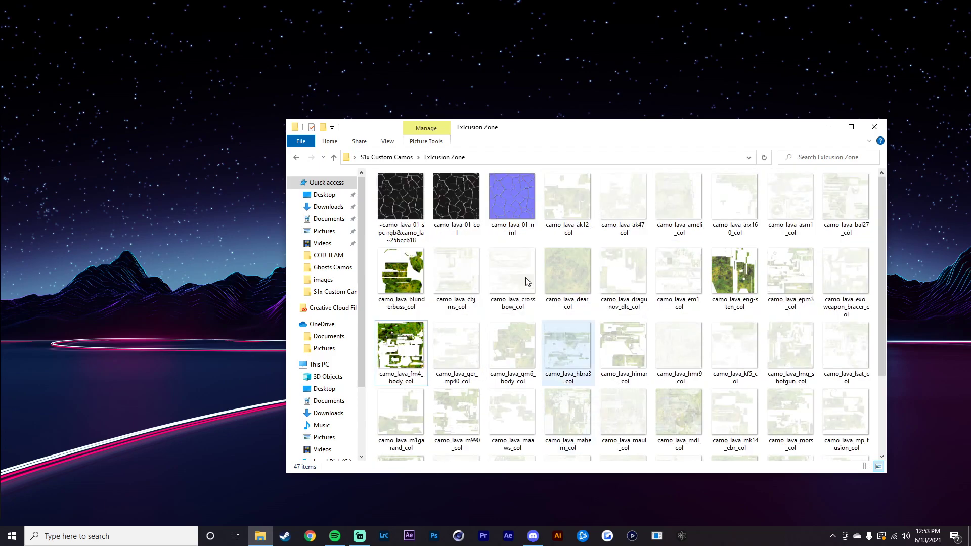
left_click(387, 157)
Launch Photoshop and open camo_urban_01_col from the S1x Custom Camos folder in it
mouse_move(722, 133)
left_mouse_down()
mouse_move(718, 202)
mouse_move(726, 120)
left_mouse_up()
left_click(832, 115)
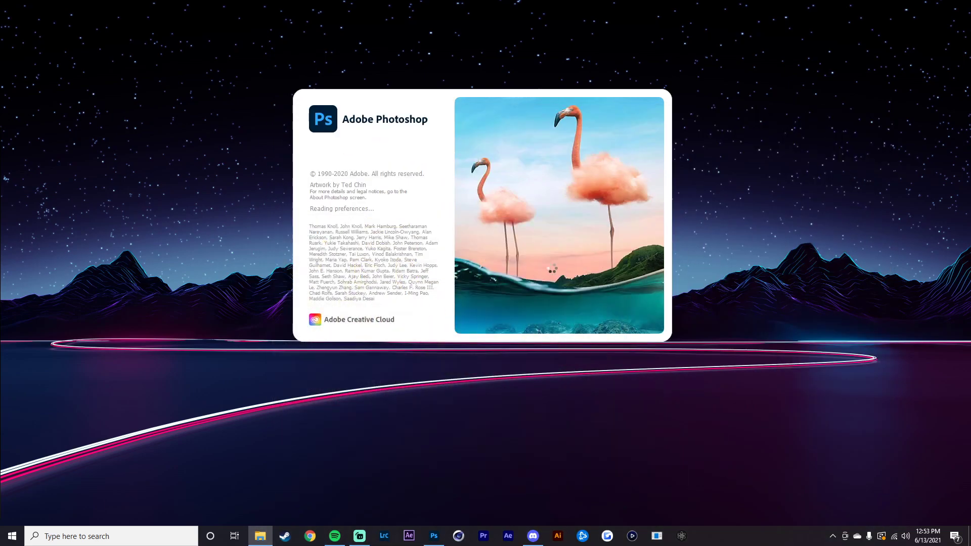
left_click(262, 535)
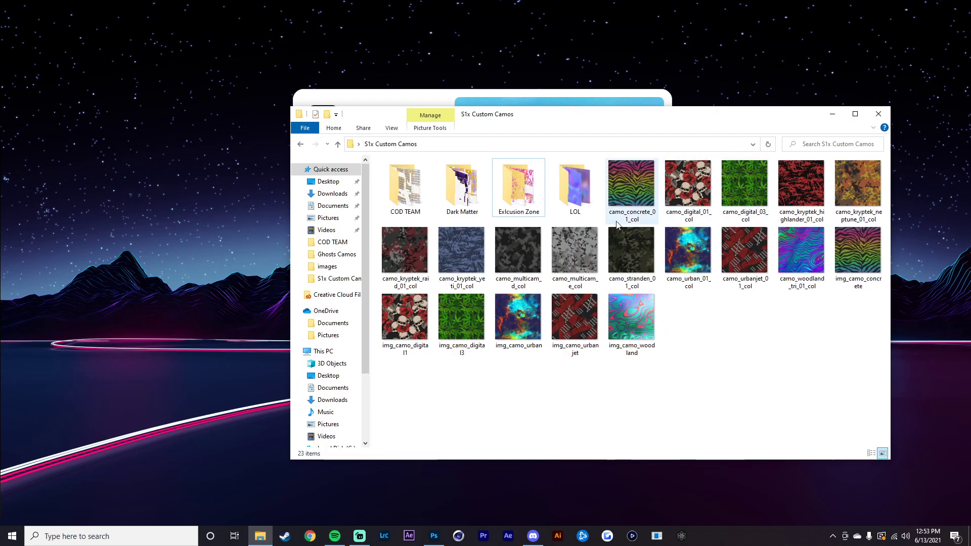
left_click(685, 253)
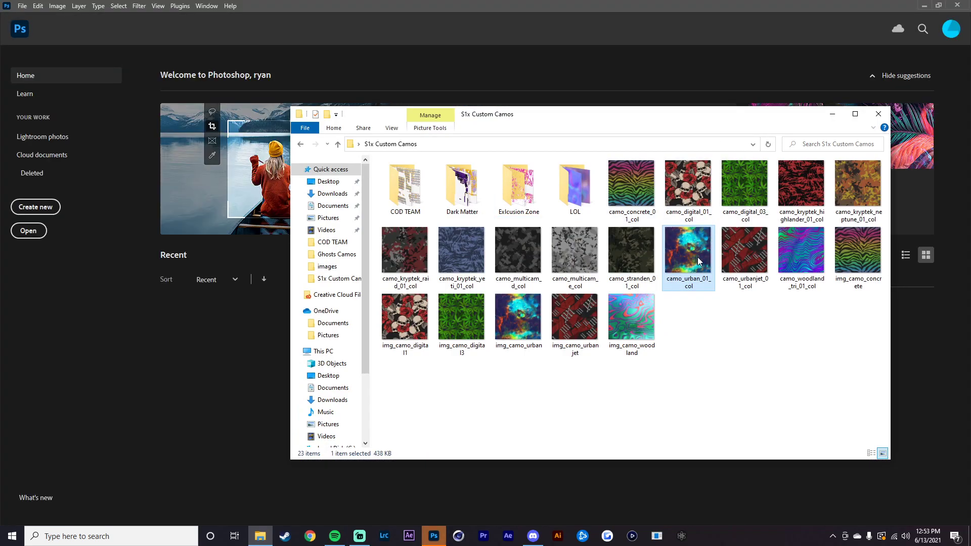
left_click_drag(672, 257, 216, 268)
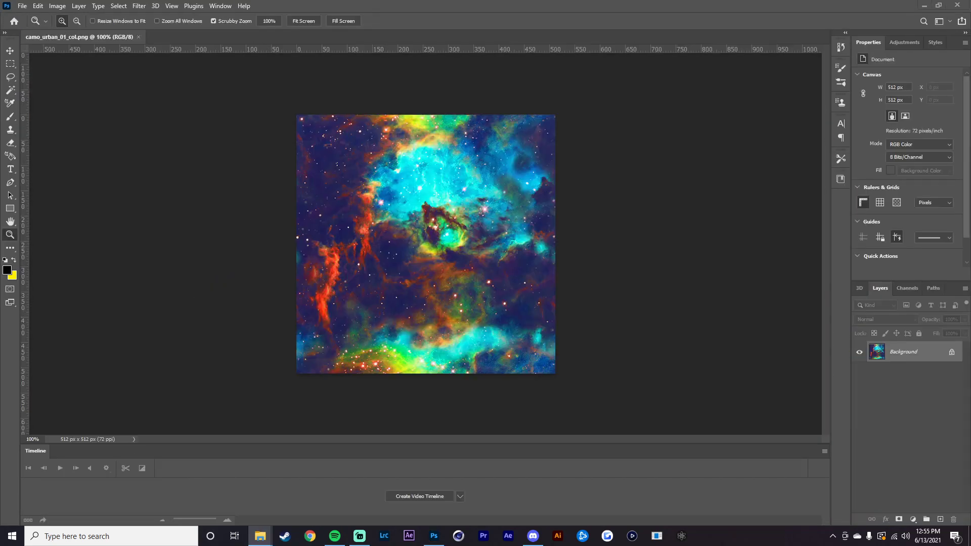
Place the camo17_detail_iw6 image into the camo_urban_01_col document at full canvas size as a new layer
left_click_drag(970, 202, 316, 52)
left_click_drag(532, 186, 675, 189)
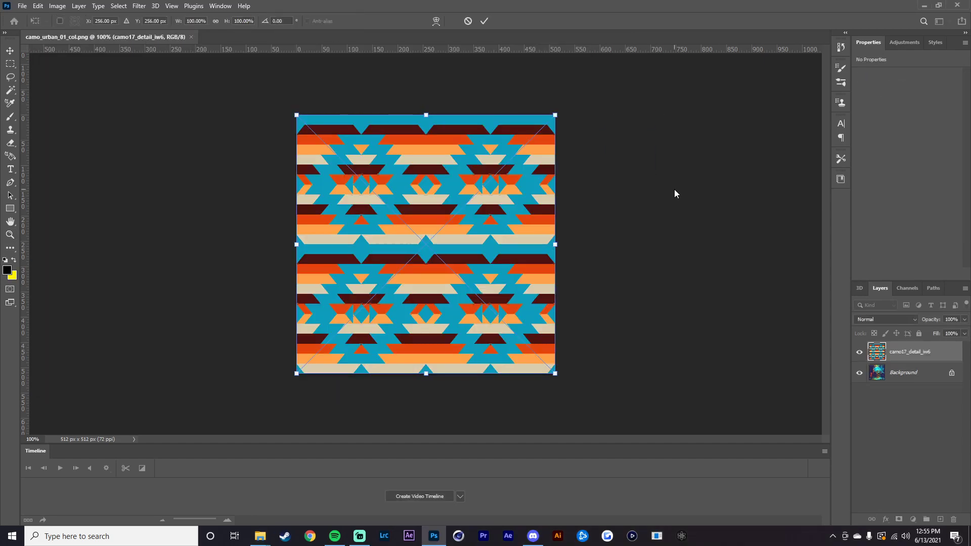
key("Return")
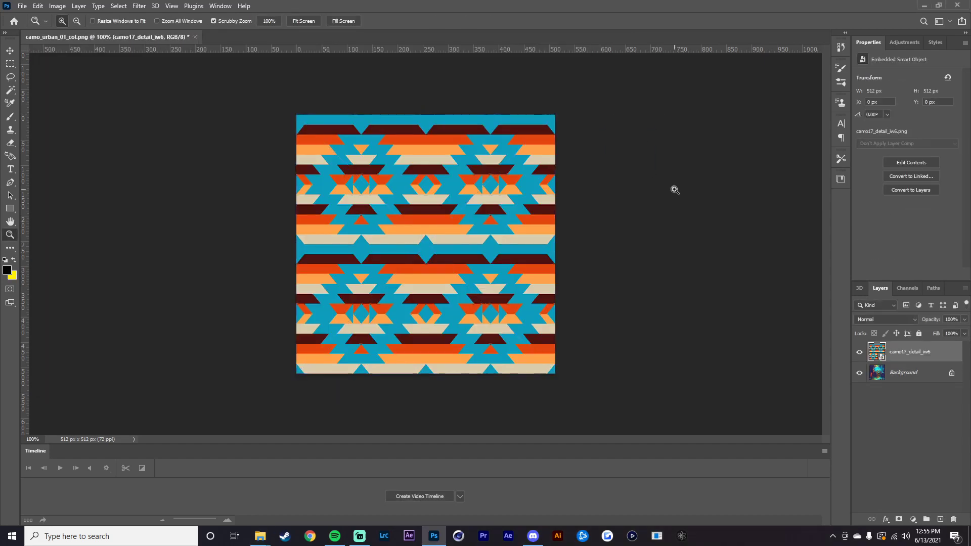
Save the document as a PNG over camo_urban_01_col in the S1x Custom Camos folder, using the large file size option
left_click(21, 6)
left_click(48, 126)
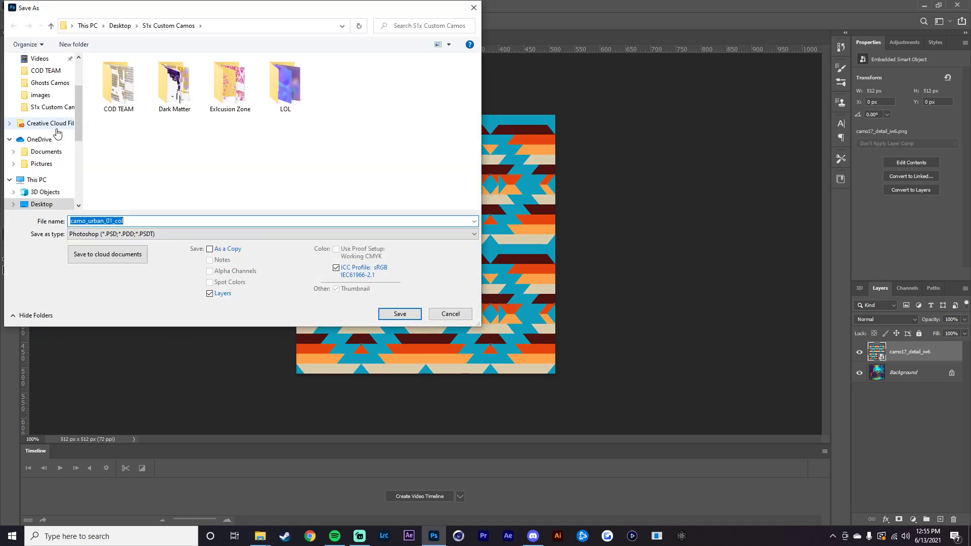
left_click(120, 235)
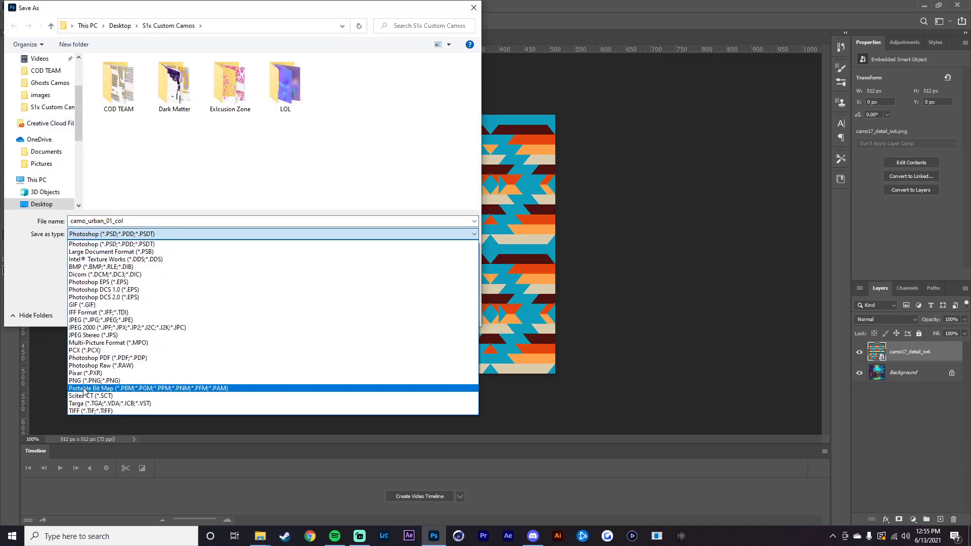
left_click(126, 389)
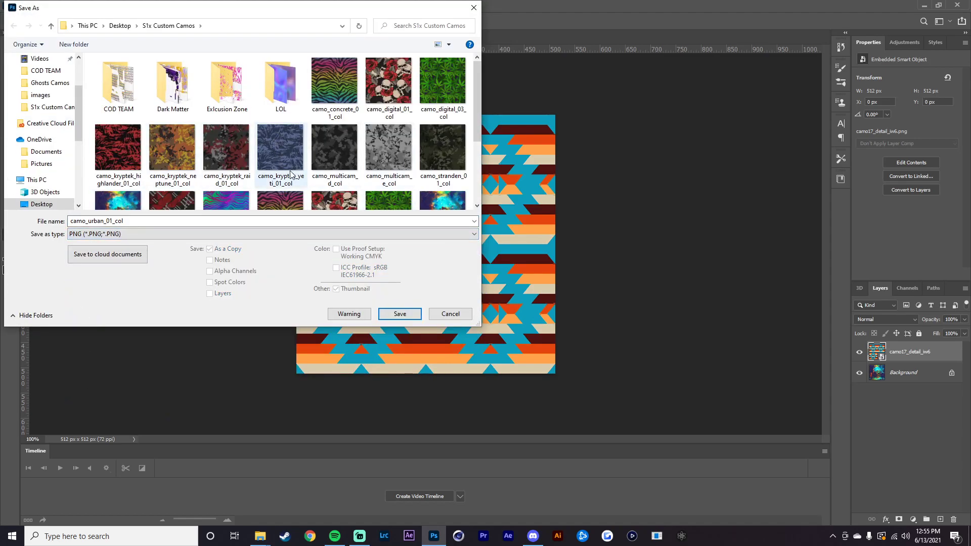
left_click(118, 201)
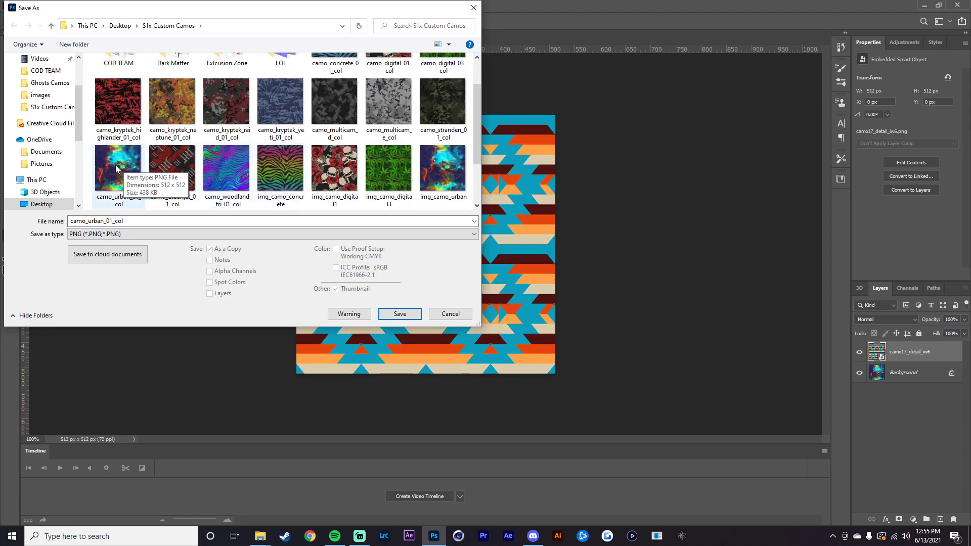
left_click(387, 320)
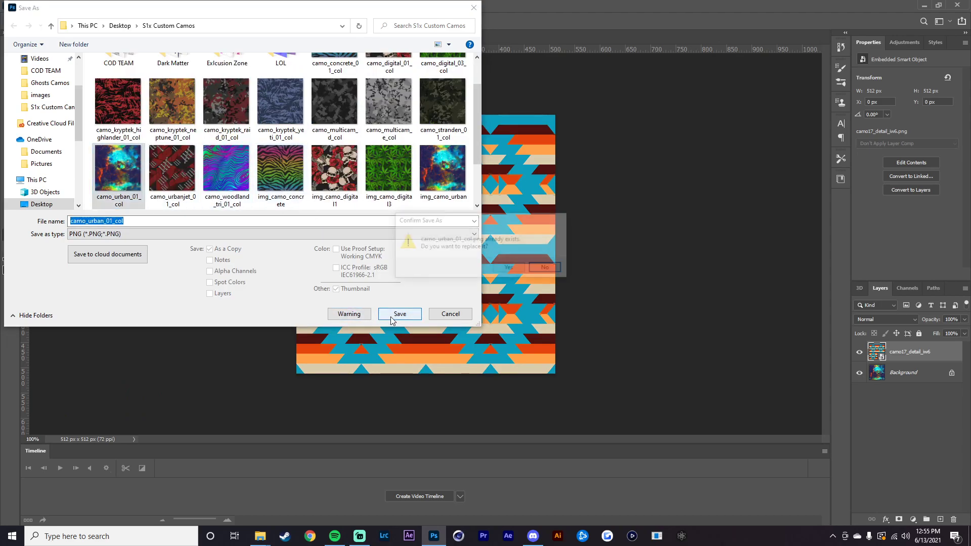
left_click(518, 268)
left_click(547, 158)
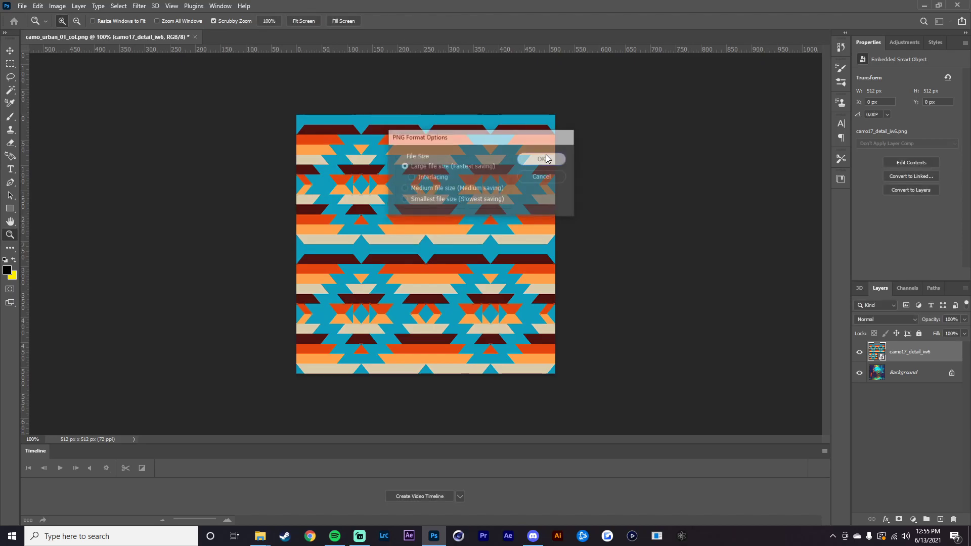
Save the same design as a PNG over img_camo_urban in the S1x Custom Camos folder
left_click(24, 5)
left_click(43, 127)
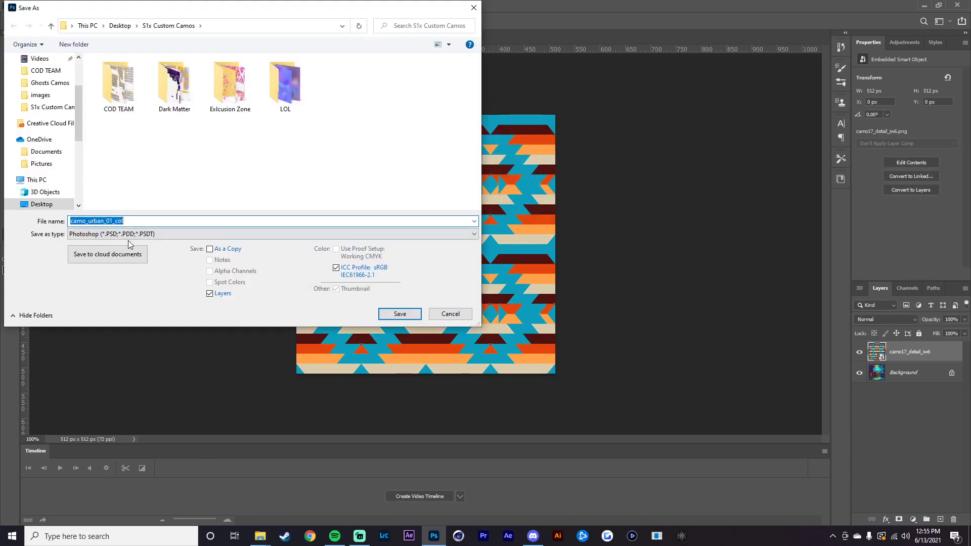
left_click(128, 238)
left_click(129, 383)
scroll(229, 141, "down", 3)
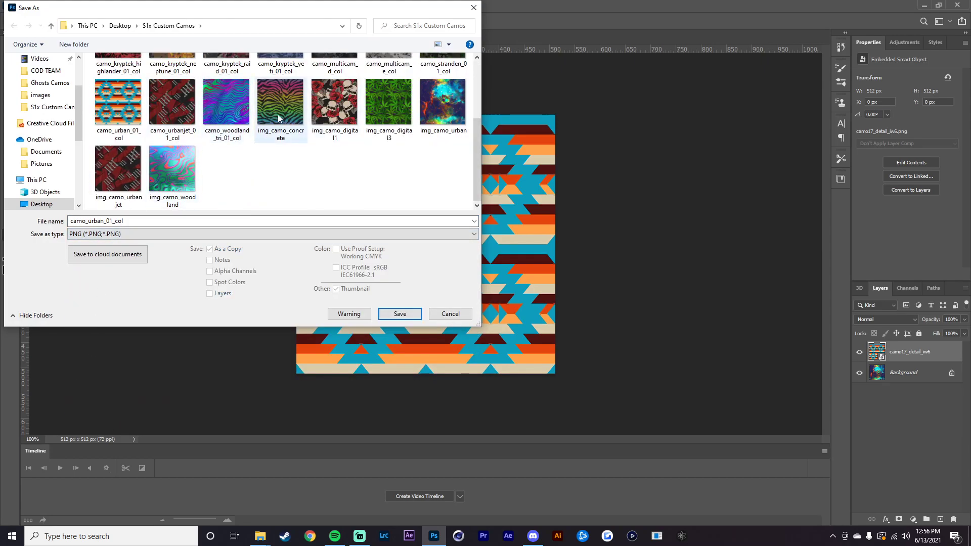
left_click(442, 104)
left_click(408, 318)
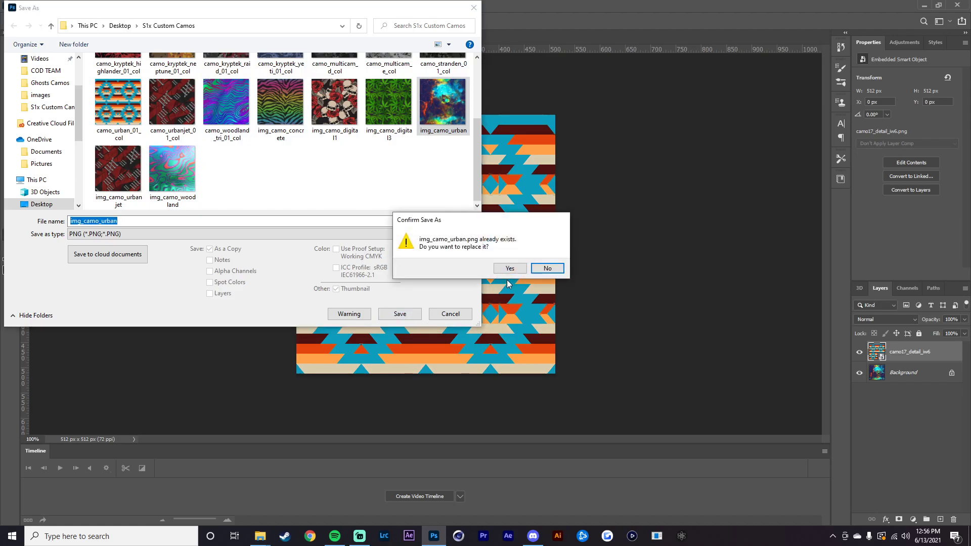
left_click(509, 268)
left_click(552, 157)
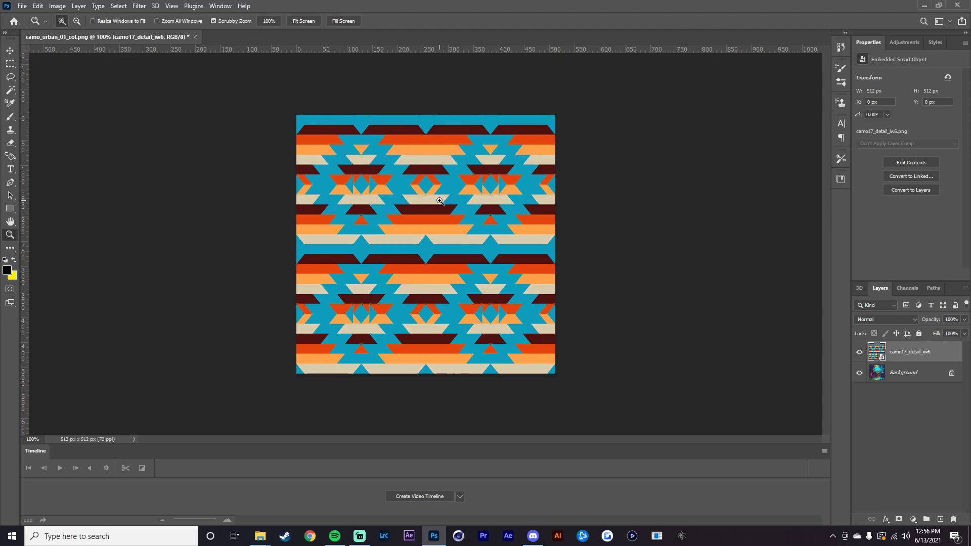
Minimize Photoshop, close the Ghosts Camos folder and move the S1x Custom Camos window to uncover the desktop shortcuts
left_click(924, 5)
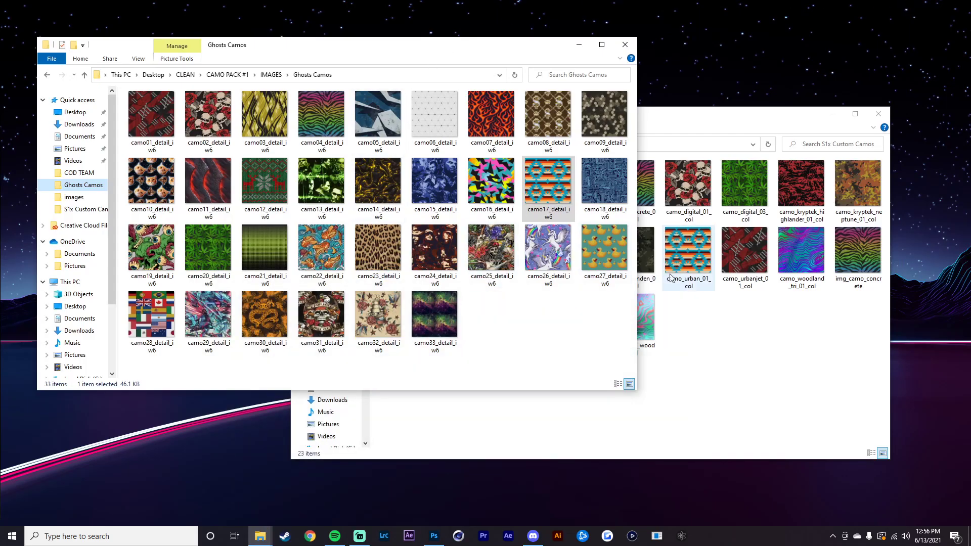
left_click(708, 331)
left_click(625, 44)
left_click_drag(648, 115, 378, 255)
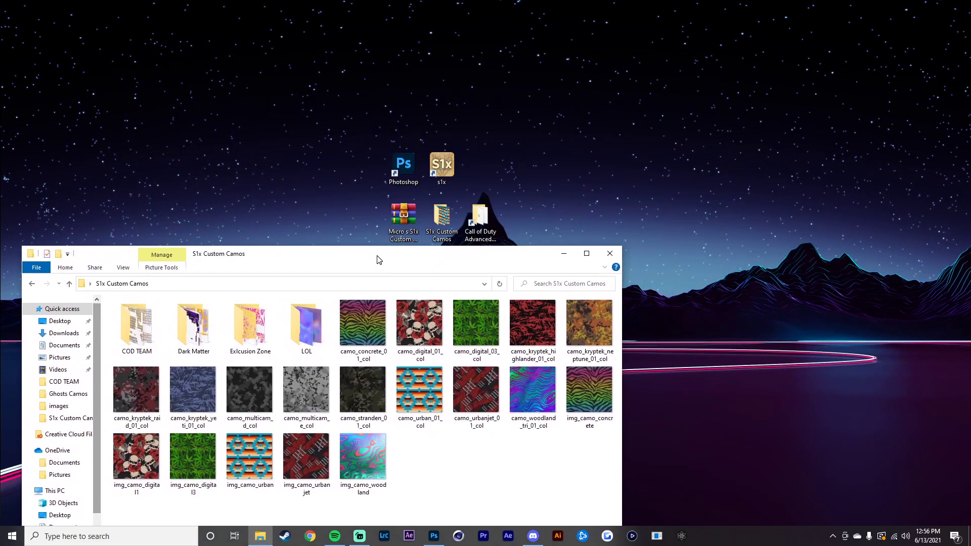
Copy camo_urban_01_col and img_camo_urban into the s1x images folder of Call of Duty Advanced Warfare, replacing the existing files
double_click(489, 227)
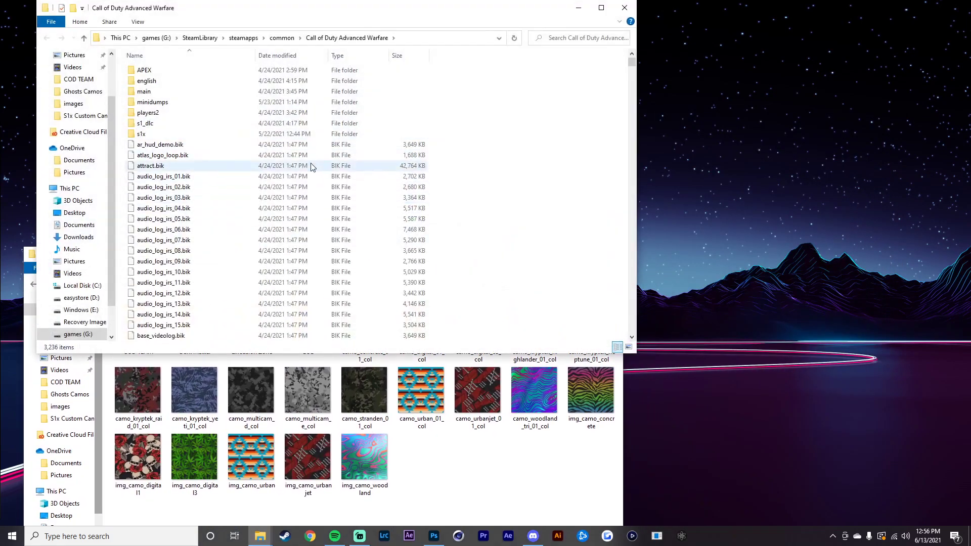
double_click(174, 134)
double_click(147, 71)
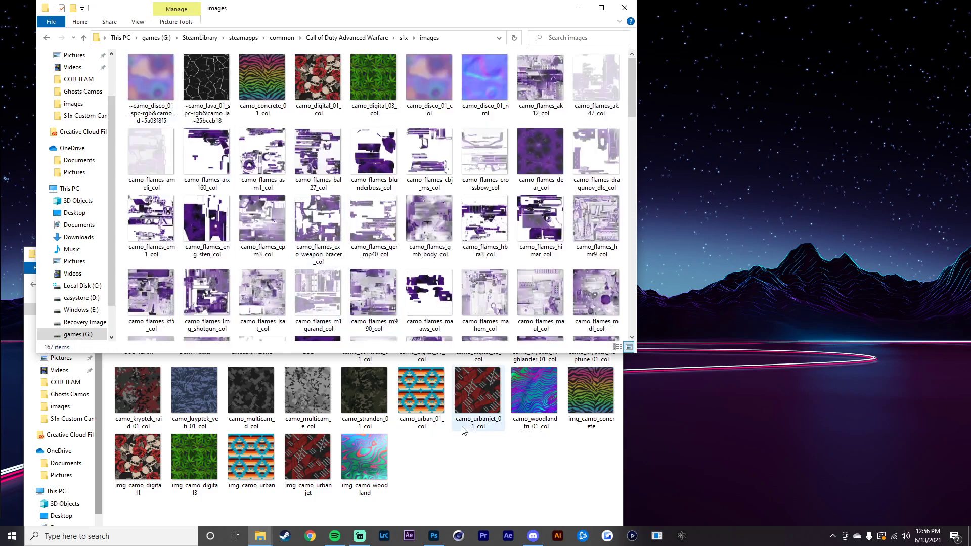
left_click(530, 480)
left_click(420, 392)
left_click(251, 458, "ctrl")
left_click_drag(428, 408, 379, 214)
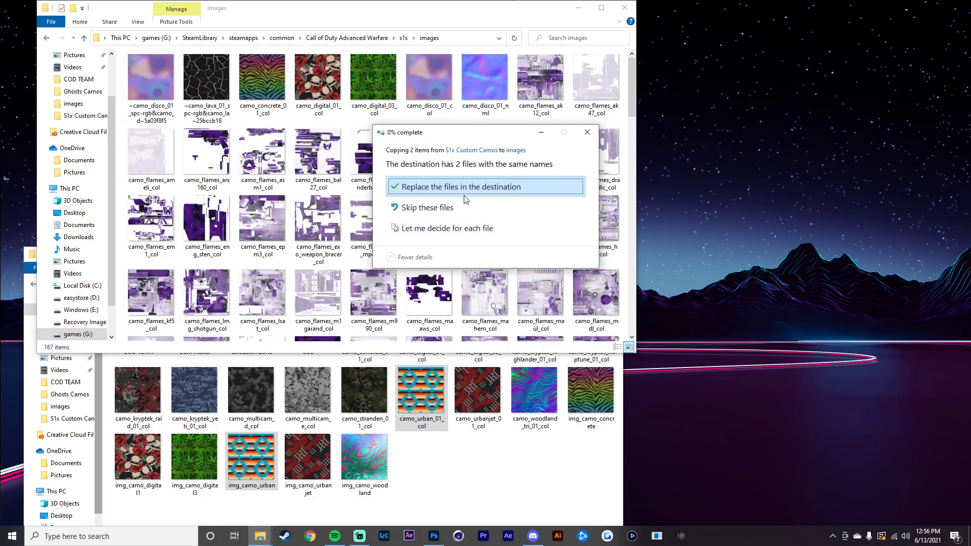
left_click(470, 195)
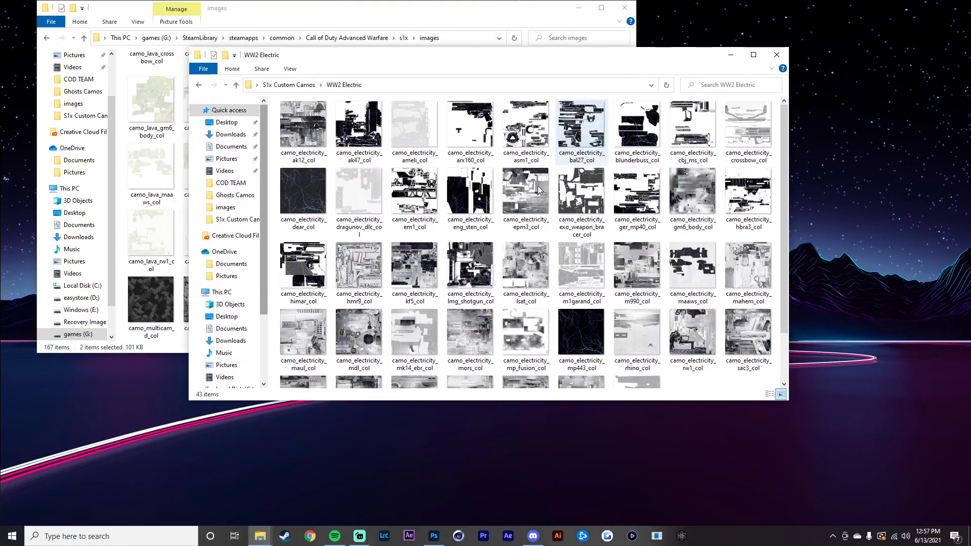
Examine the WW2 Electric textures and the camo_zom_frontline_01_ems image from ximages, and return to the WW2 Electric folder
scroll(502, 305, "down", 2)
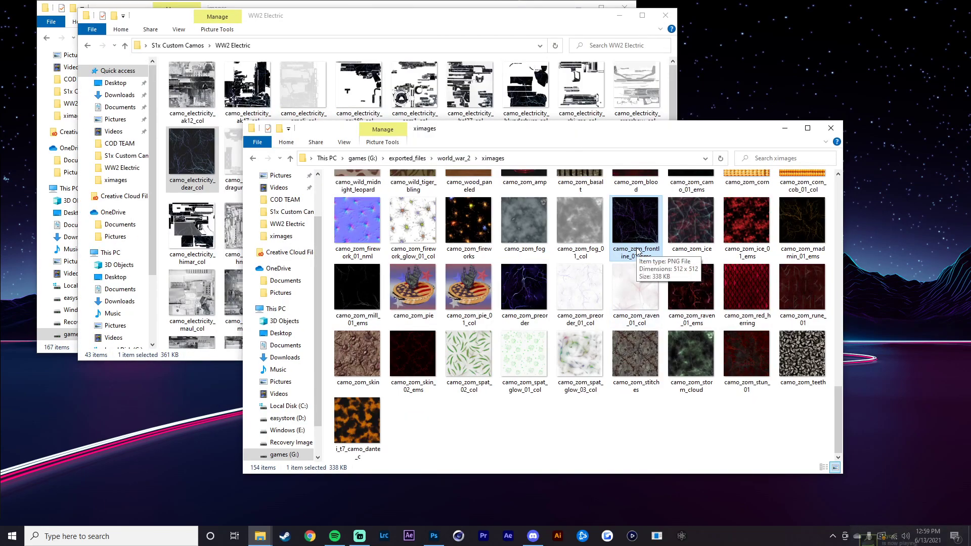
double_click(638, 251)
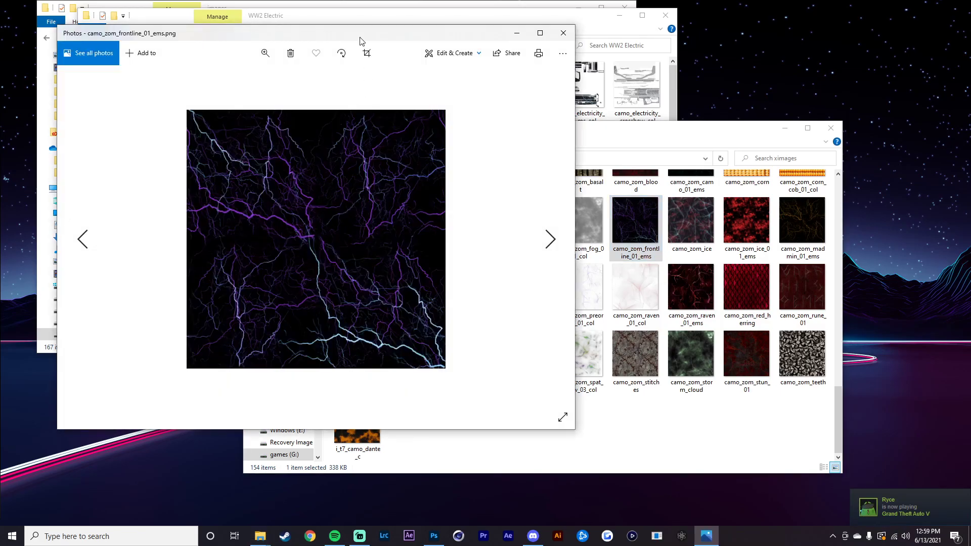
left_click_drag(360, 41, 592, 80)
left_click(795, 72)
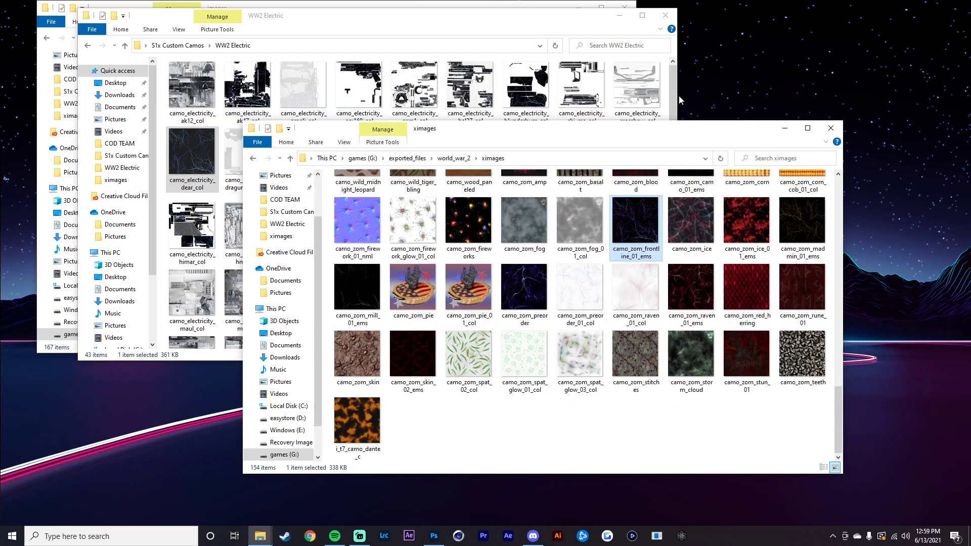
left_click(400, 25)
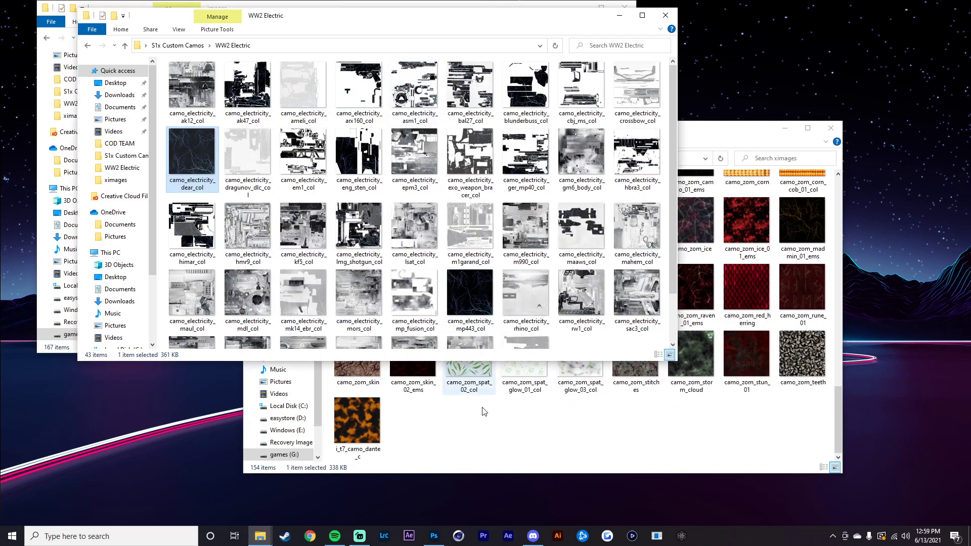
Switch to Photoshop, close the camo_urban_01_col document and open camo_electricity_ak12_col from the WW2 Electric folder
left_click(434, 536)
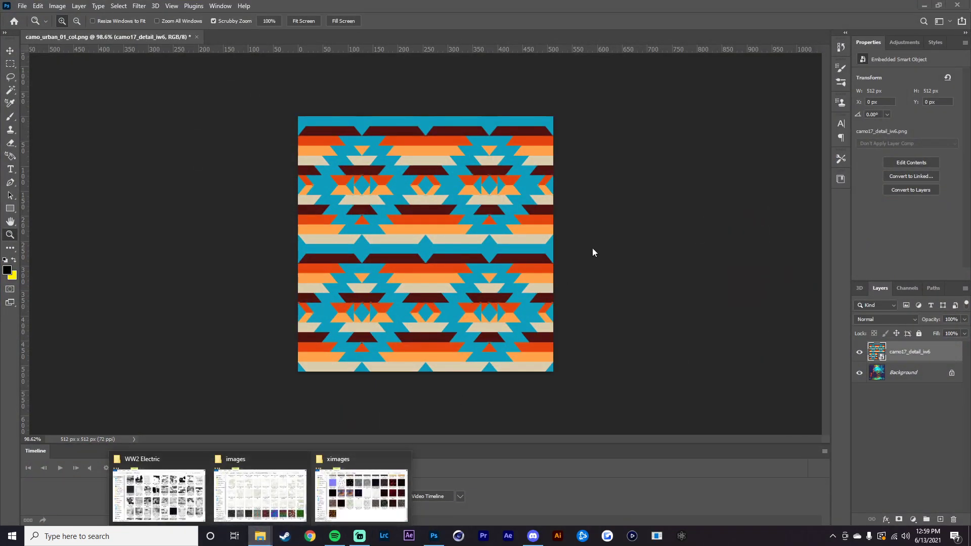
left_click(196, 37)
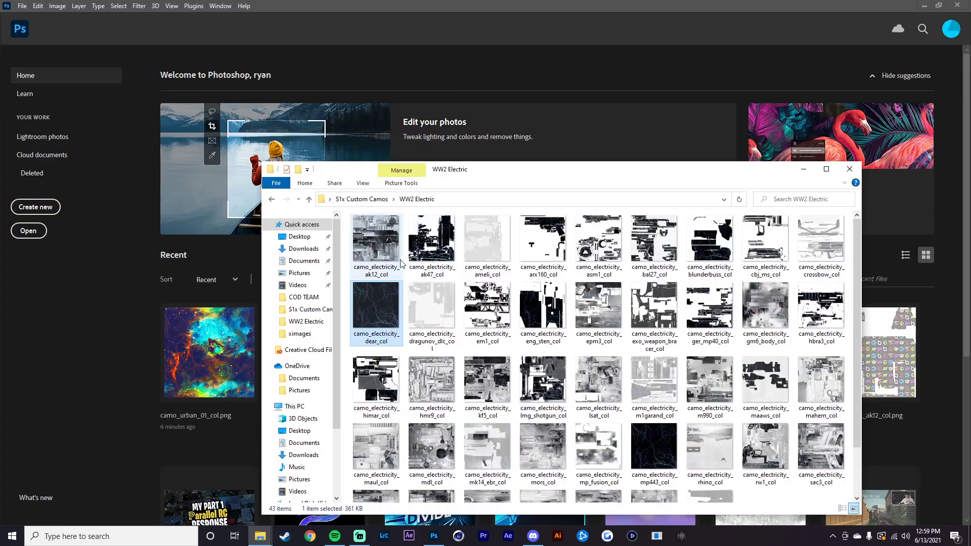
left_click_drag(376, 235, 375, 67)
left_click_drag(437, 278, 454, 255)
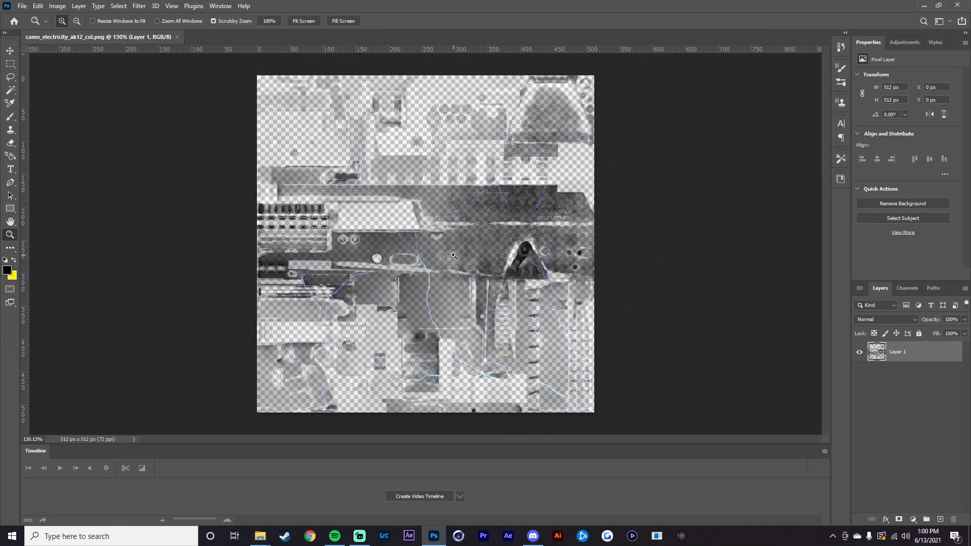
Show camo_electricity_ak12_col in the WW2 Electric folder and how it is brought into Photoshop, then examine the opened texture
mouse_move(260, 536)
left_click(162, 494)
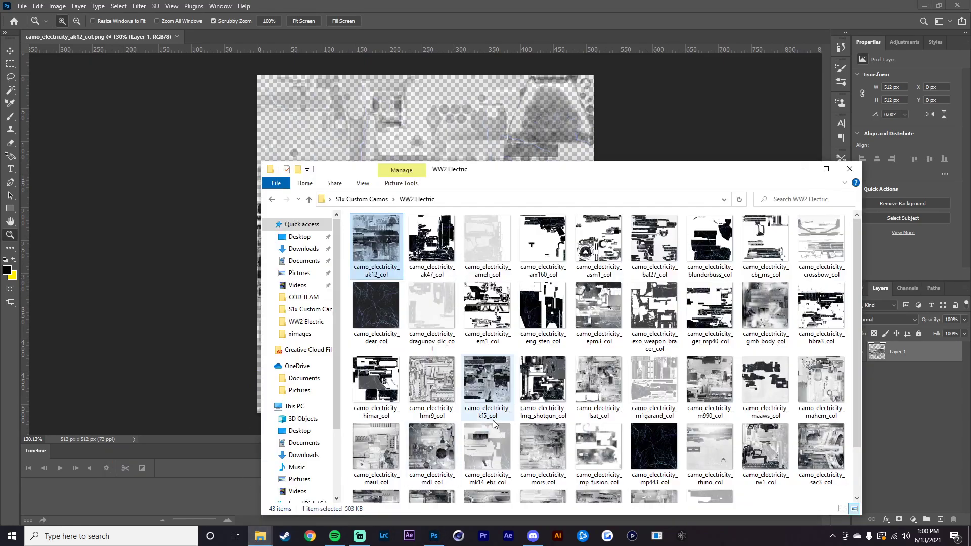
scroll(490, 445, "up", 2)
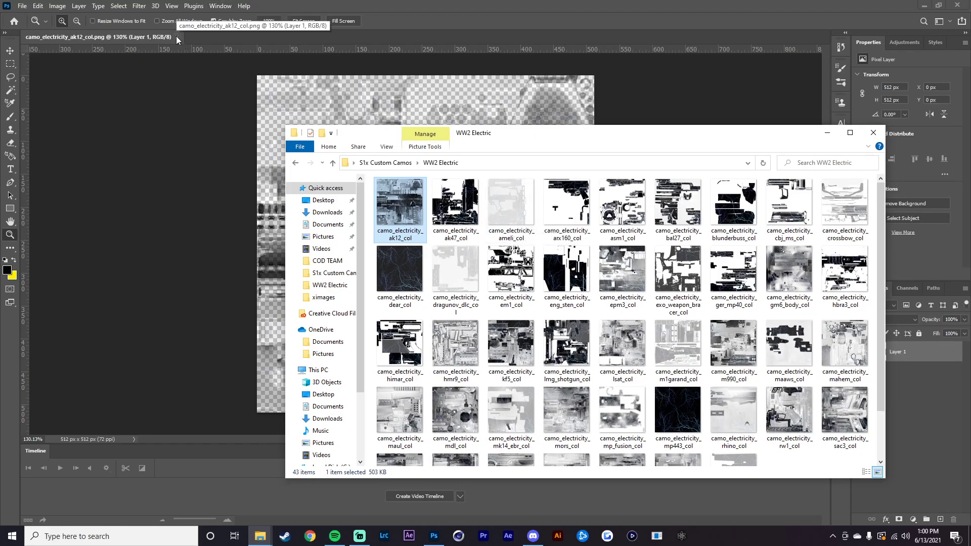
left_click_drag(399, 205, 327, 38)
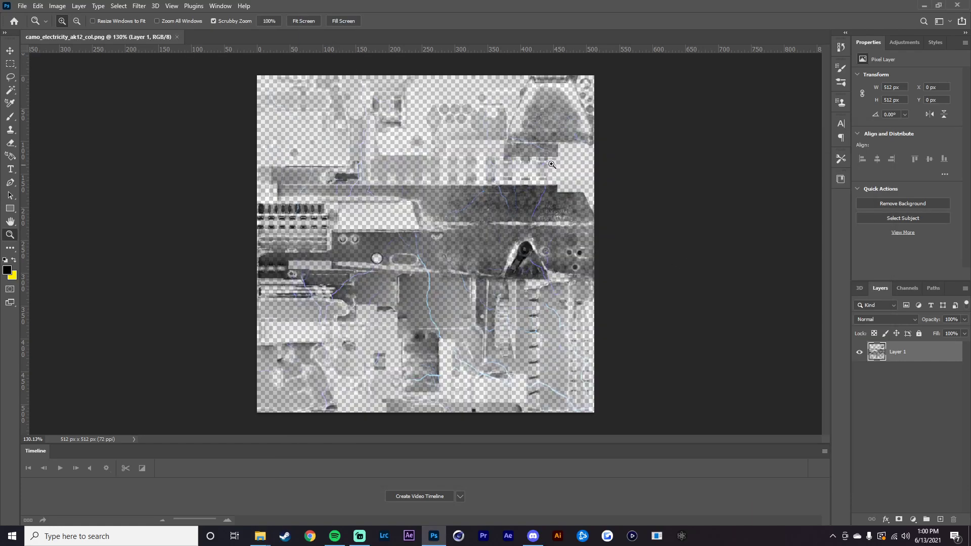
left_click_drag(513, 287, 506, 284)
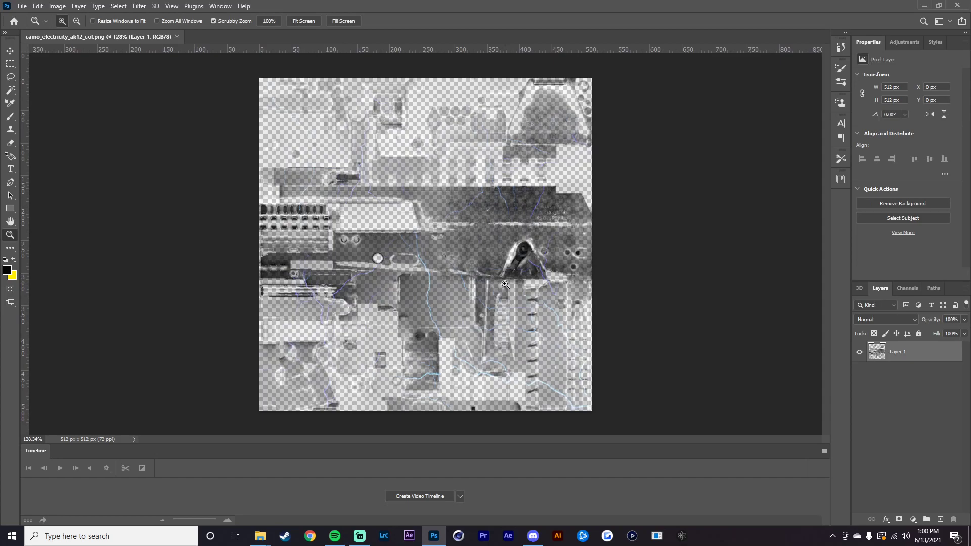
Draw a black rectangle about 1196 by 1033 px over the whole canvas and clip it to the weapon texture layer
left_click(11, 208)
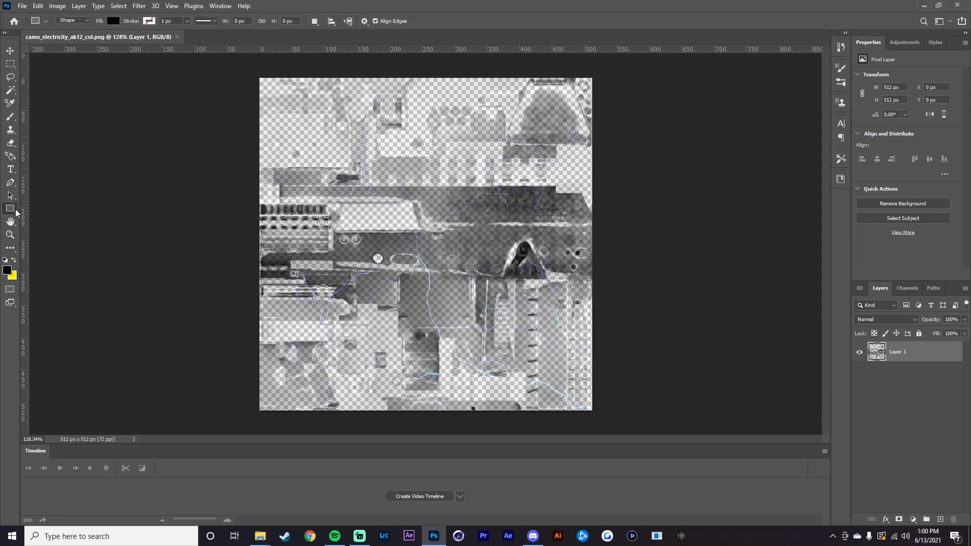
left_click_drag(223, 83, 616, 416)
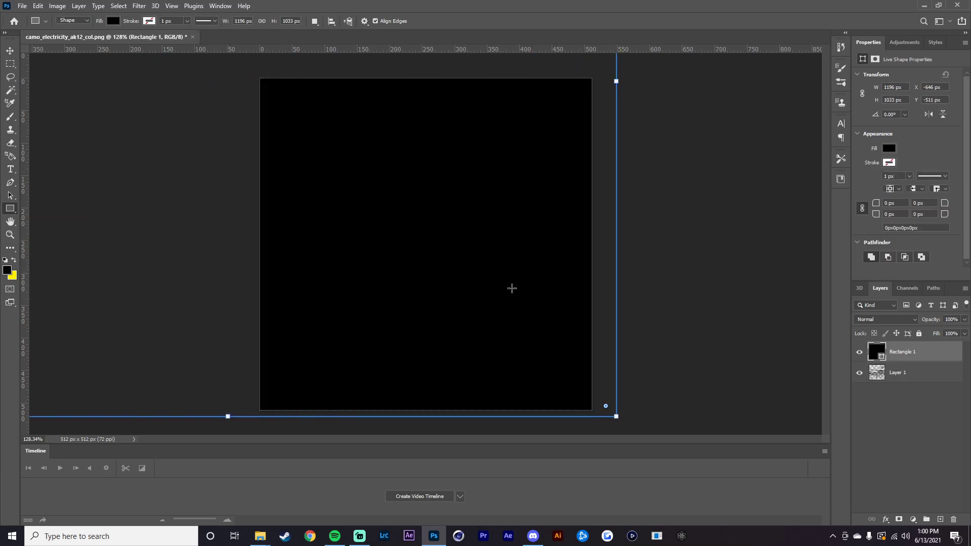
left_click(927, 401)
right_click(914, 348)
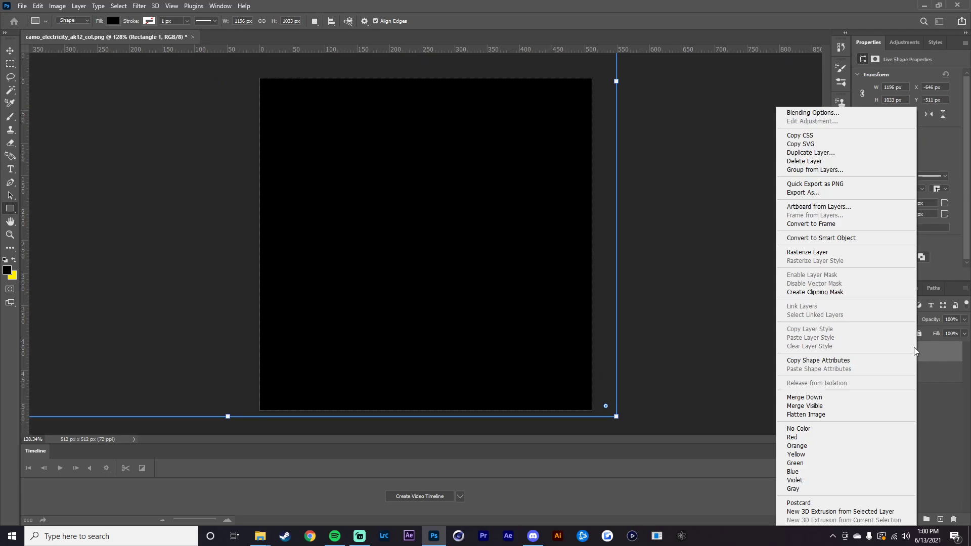
left_click(821, 292)
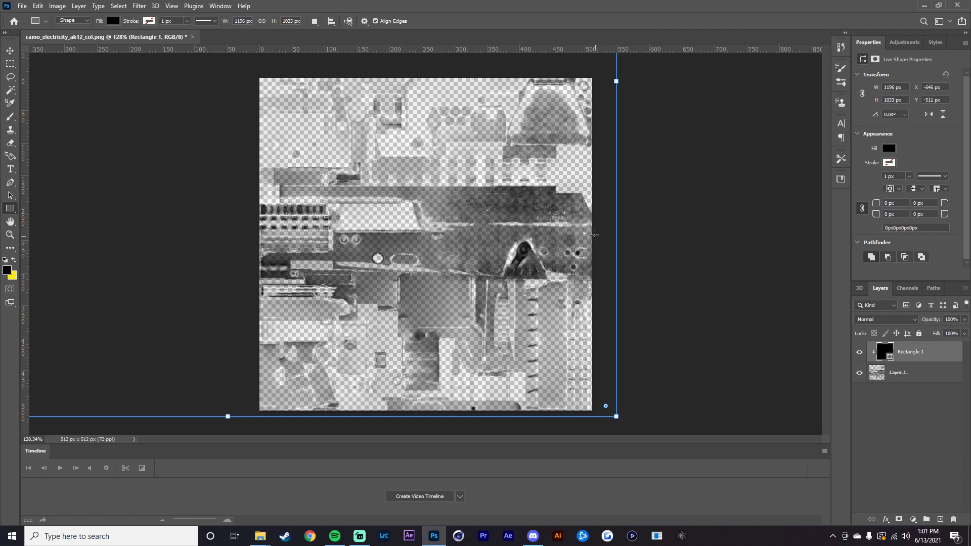
left_click(11, 51)
left_click(89, 114)
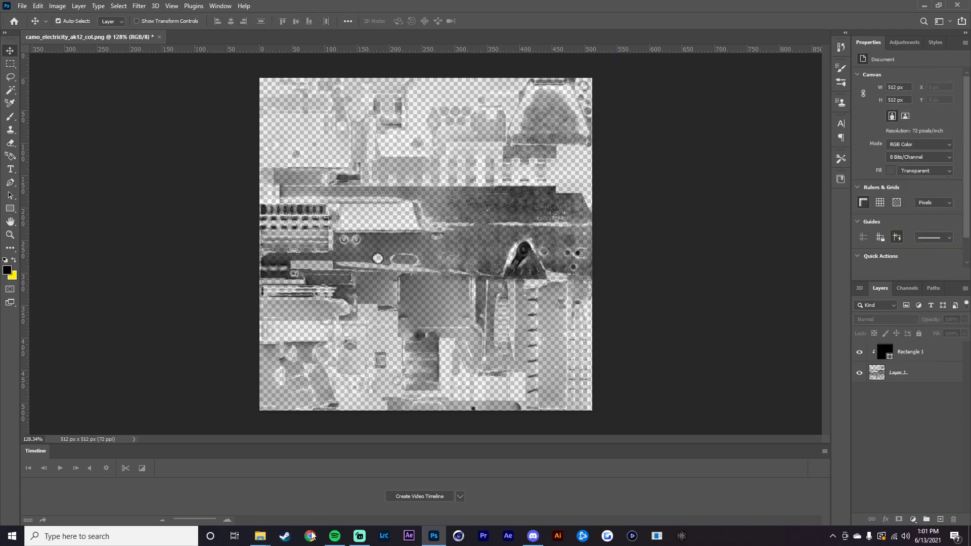
Place camo_zom_frontline_01_ems from the ximages folder at full canvas size above the rectangle and make it a clipping mask
mouse_move(267, 541)
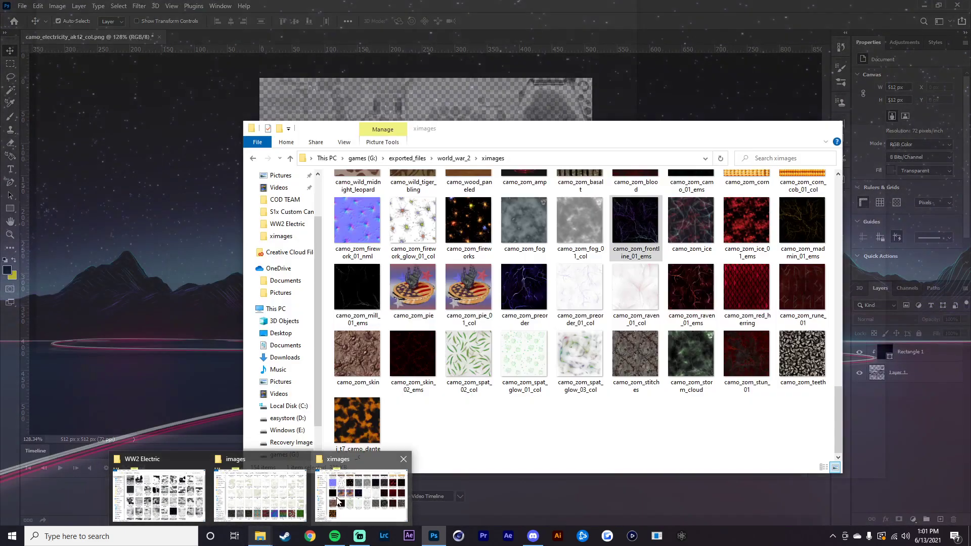
left_click(336, 498)
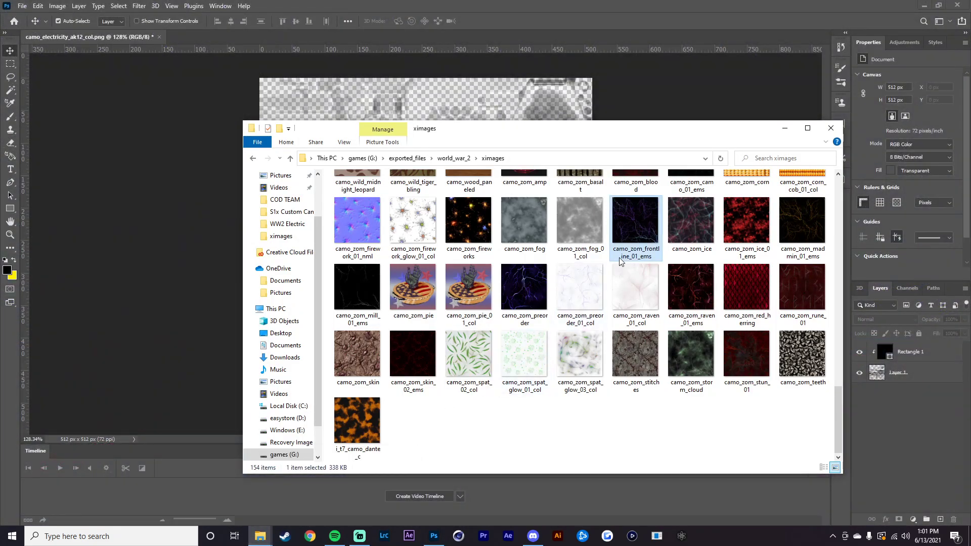
left_click_drag(618, 231, 566, 98)
key("Return")
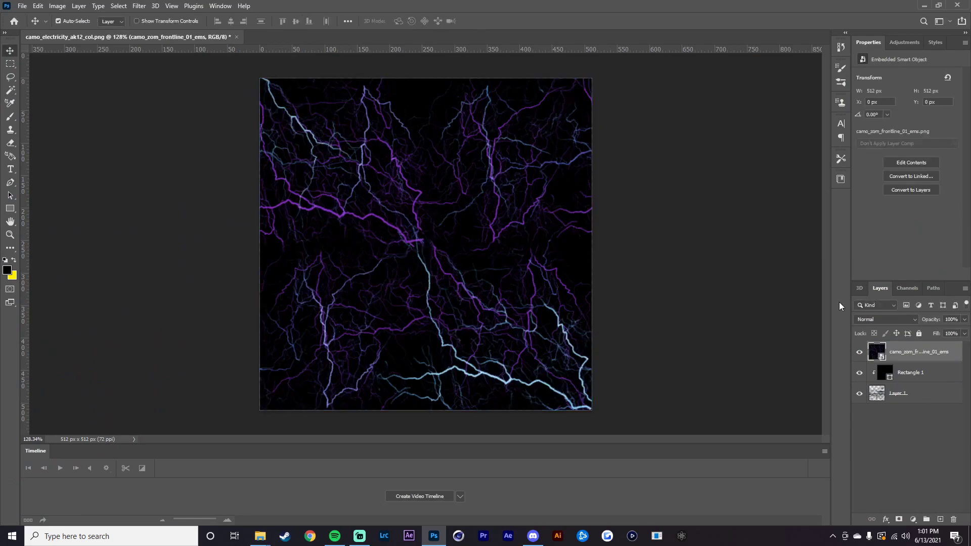
right_click(921, 344)
left_click(885, 315)
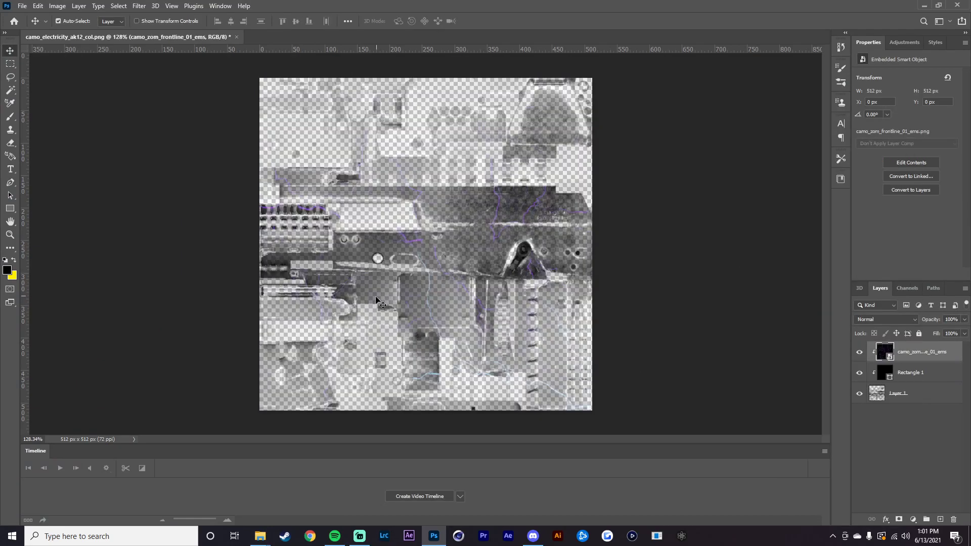
Save the composed texture as a PNG over camo_electricity_ak12_col in the WW2 Electric folder
left_click(25, 7)
left_click(42, 125)
left_click(143, 238)
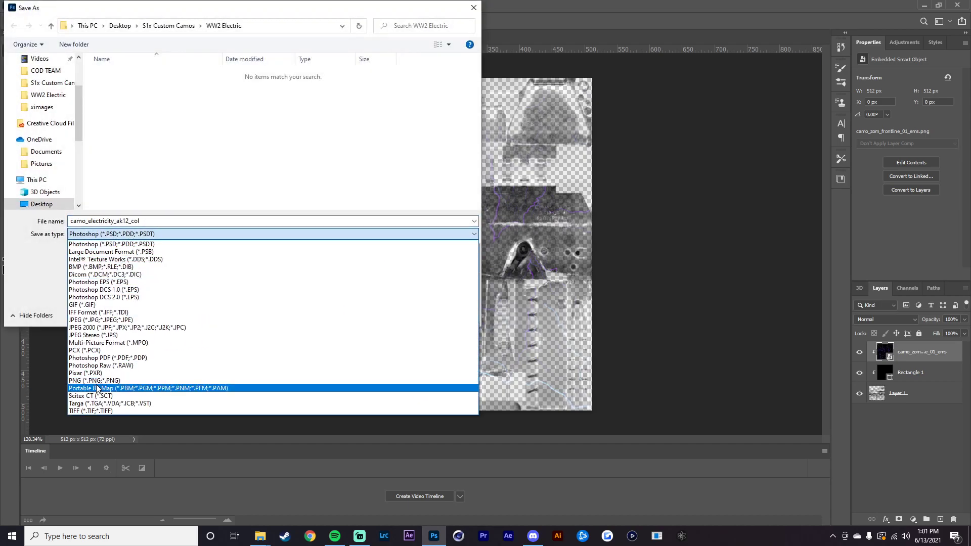
left_click(147, 388)
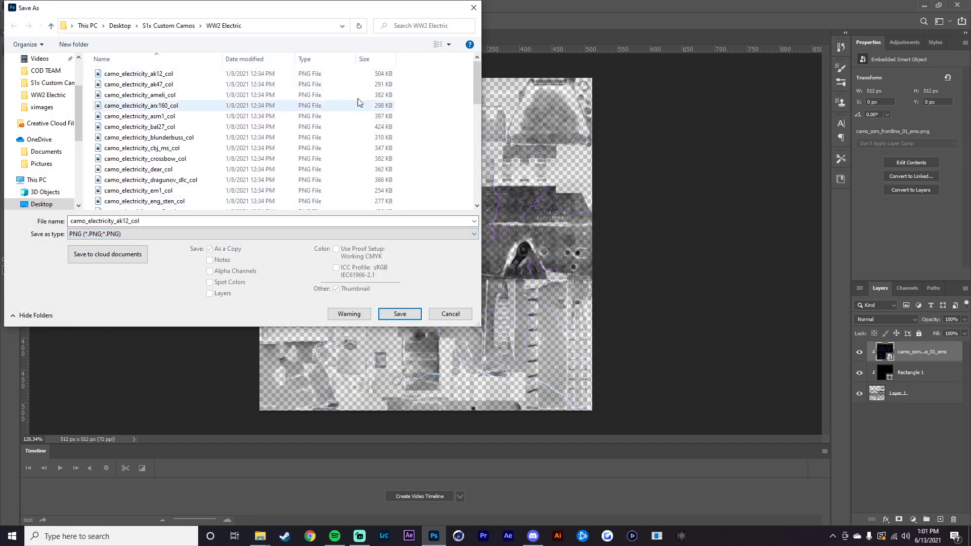
left_click(400, 314)
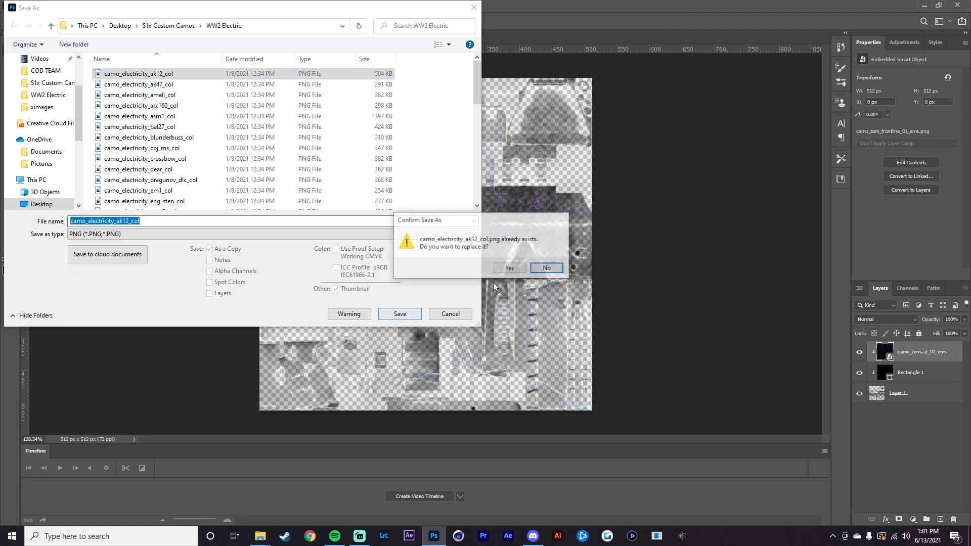
left_click(513, 271)
left_click(541, 158)
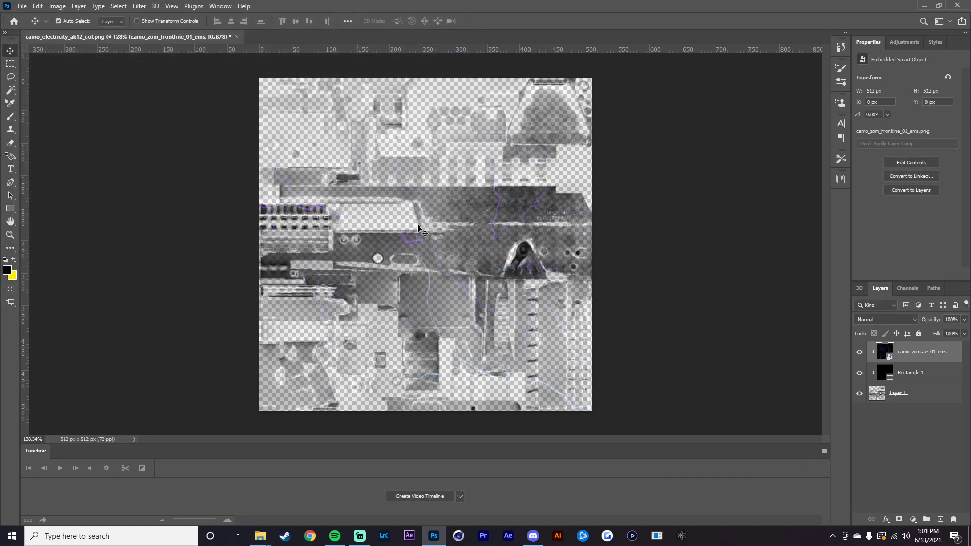
Place camo_electricity_mors_col from the WW2 Electric folder beneath the rectangle and lightning layers and delete the old weapon texture layer
mouse_move(260, 535)
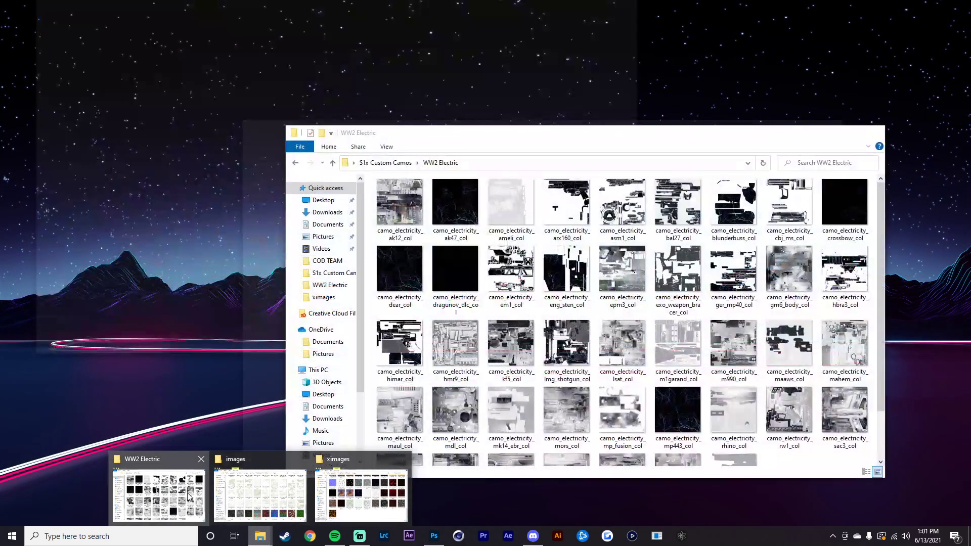
left_click(158, 495)
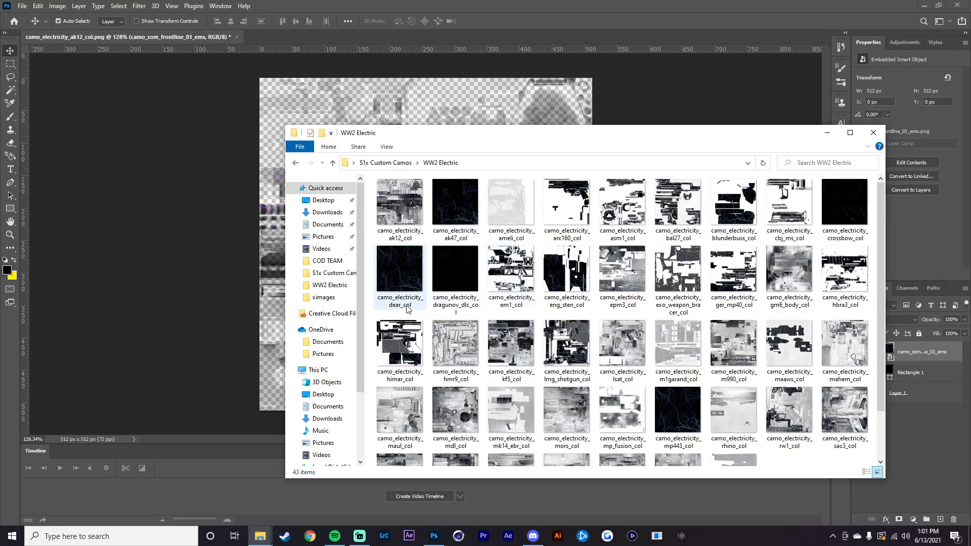
scroll(626, 360, "down", 3)
left_click_drag(567, 354, 208, 234)
key("Return")
left_click_drag(902, 352, 904, 405)
left_click(904, 419)
key("Delete")
Clip both the rectangle and the camo_zom_frontline_01_ems layer to the camo_electricity_mors_col layer
left_click(919, 377)
left_click(923, 351, "ctrl")
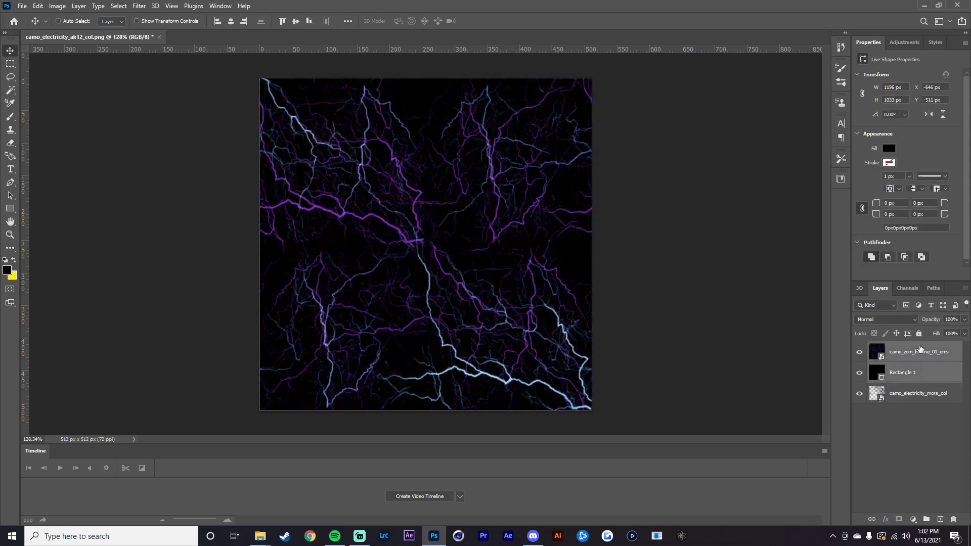
right_click(920, 348)
left_click(804, 324)
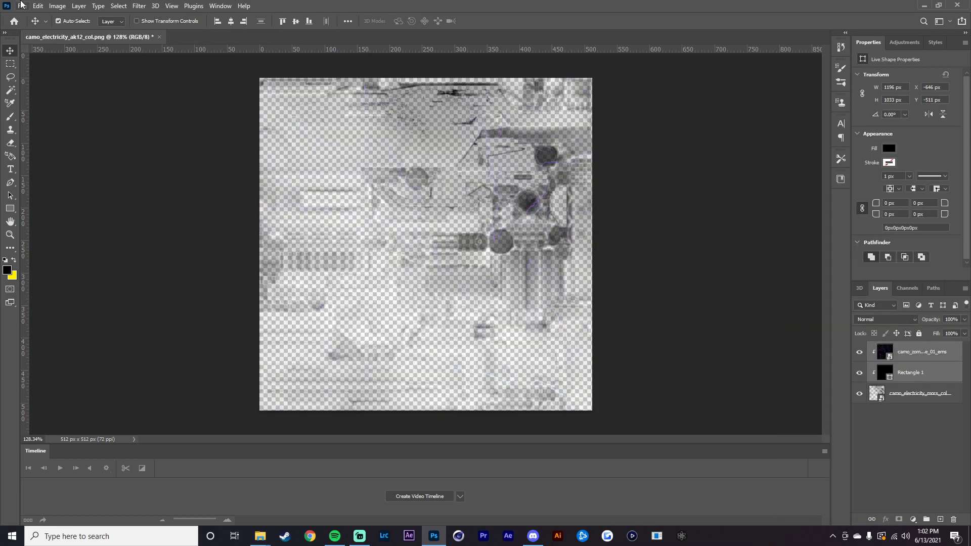
Save the result as a PNG over camo_electricity_mors_col in the WW2 Electric folder
left_click(23, 6)
left_click(35, 124)
left_click(100, 234)
left_click(91, 373)
scroll(152, 177, "down", 3)
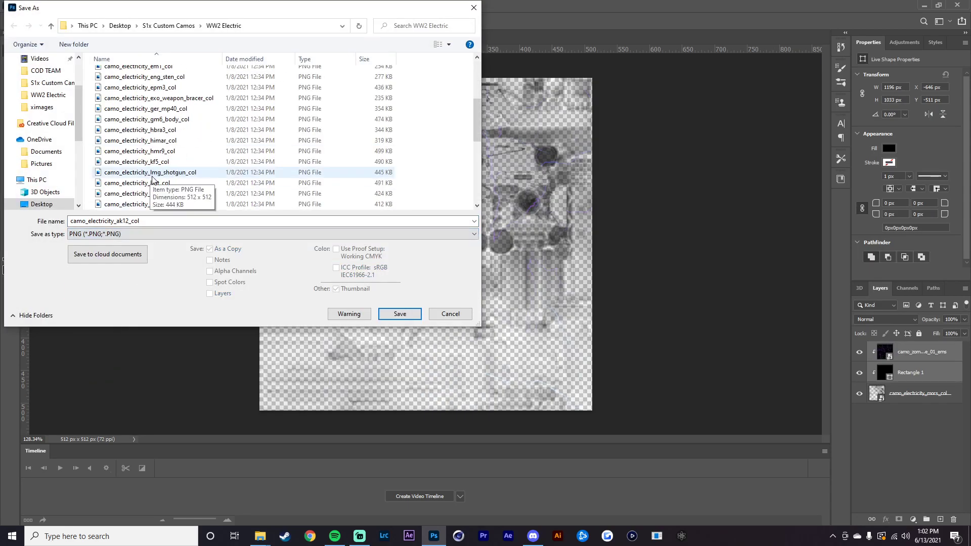
scroll(152, 178, "down", 2)
left_click(152, 204)
left_click(400, 313)
left_click(512, 269)
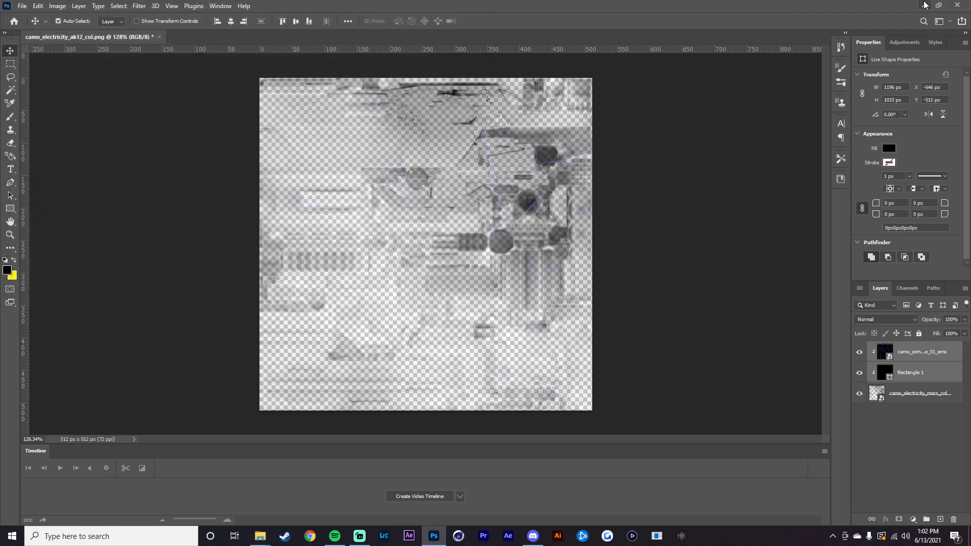
Minimize Photoshop, arrange the WW2 Electric folder beside the game's images folder and preview camo_electricity_ak12_col
left_click(923, 6)
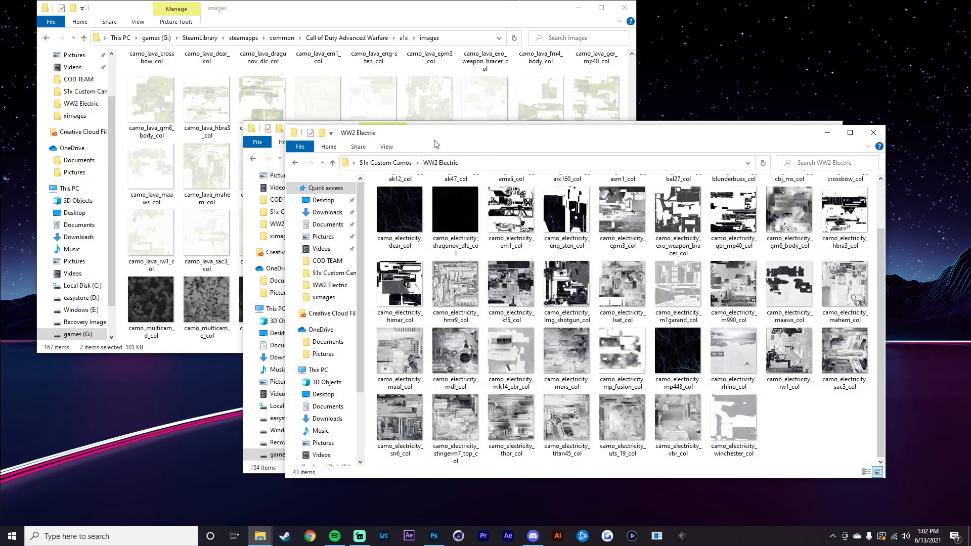
left_click_drag(436, 144, 495, 268)
left_click(404, 96)
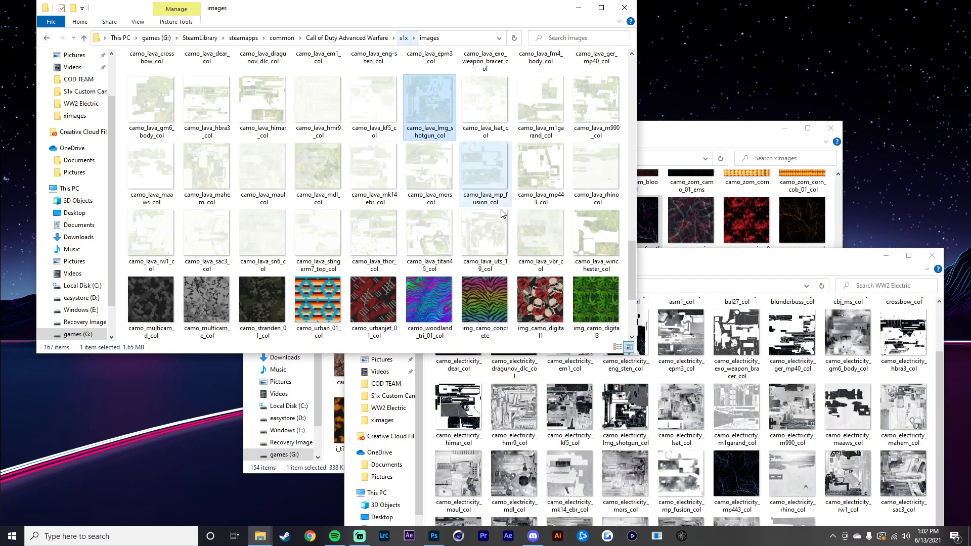
left_click(681, 332)
left_click_drag(570, 277, 581, 148)
left_click(636, 354)
double_click(468, 202)
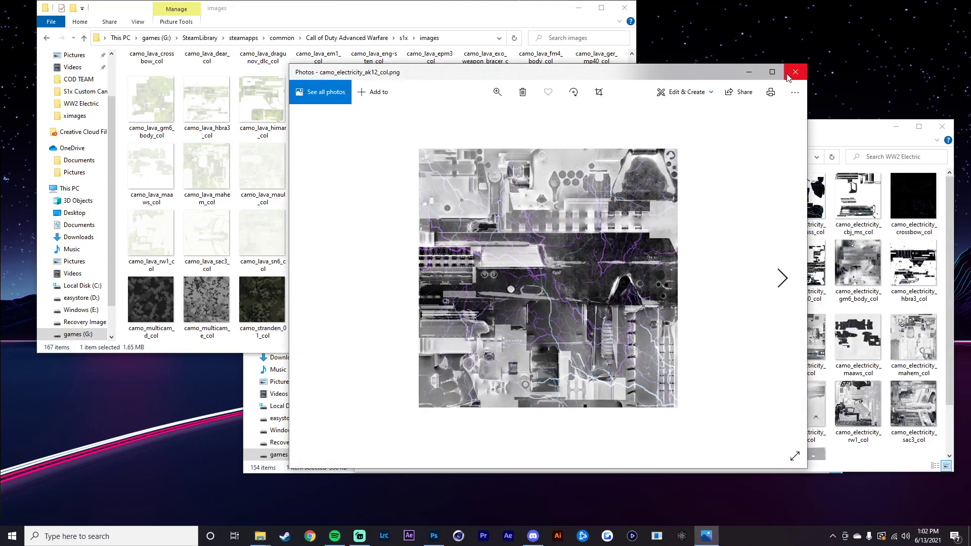
left_click(795, 71)
Copy camo_electricity_ak12_col and camo_electricity_mors_col into the game's s1x images folder and close the folder windows
left_click_drag(460, 216, 276, 178)
key("ctrl+v")
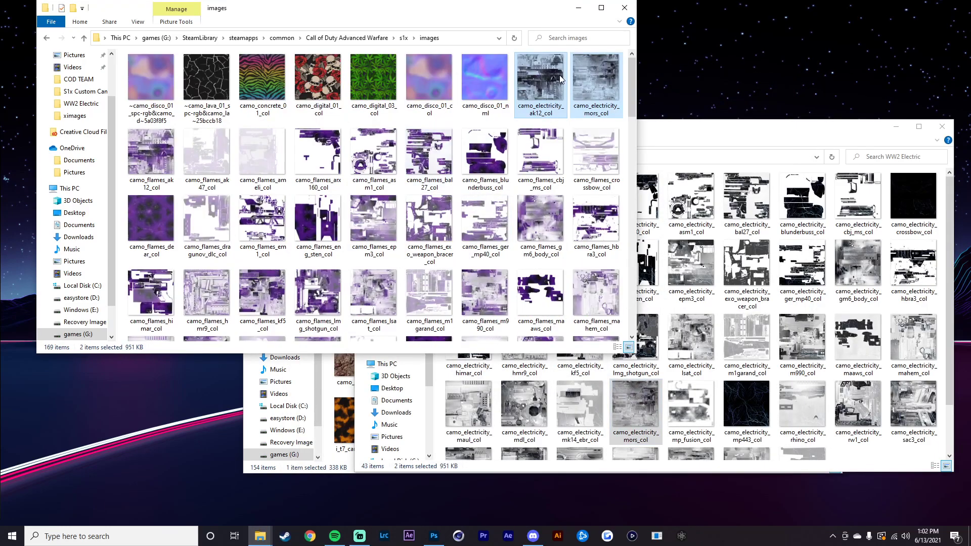
left_click(624, 8)
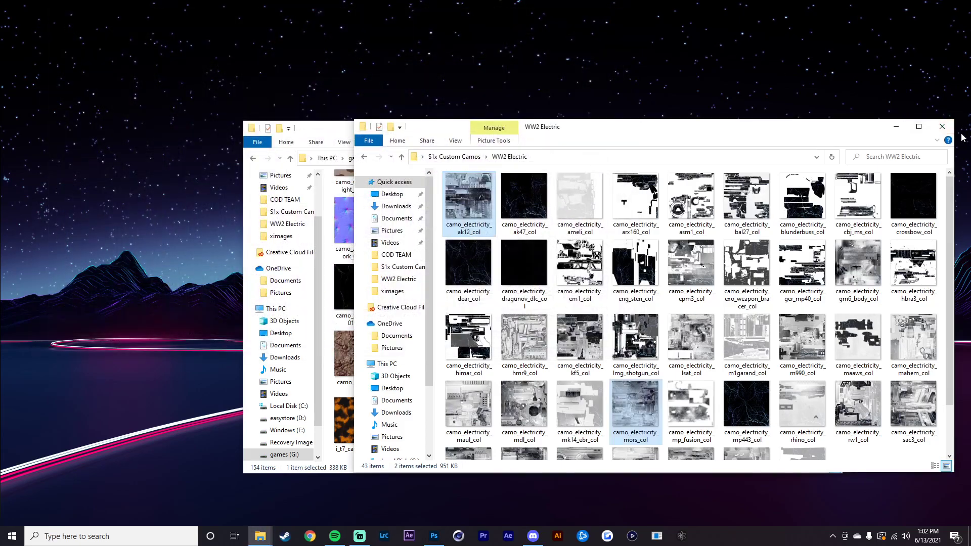
left_click(942, 126)
left_click(830, 128)
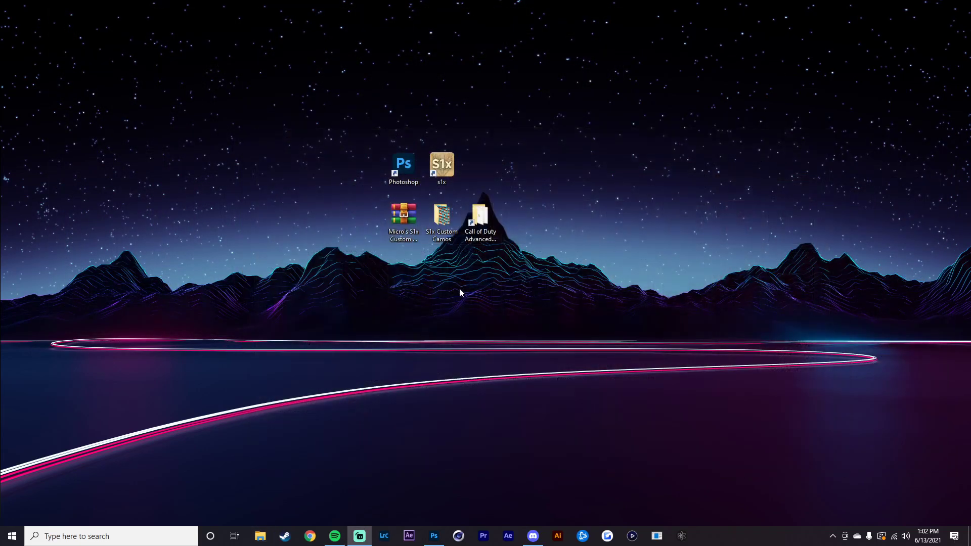
Launch S1x, open the first Custom 2 class in Create a Class and browse the camos for the MORS
double_click(442, 167)
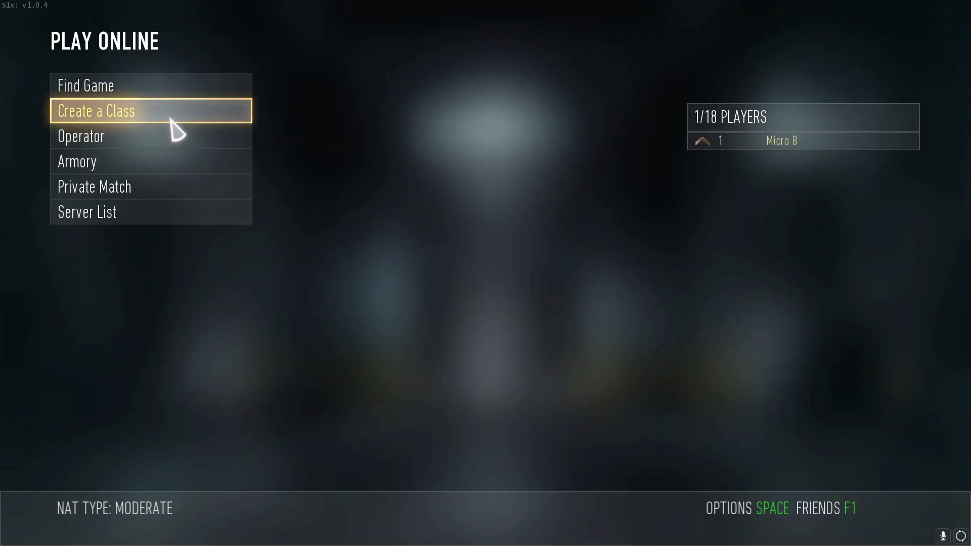
left_click(174, 129)
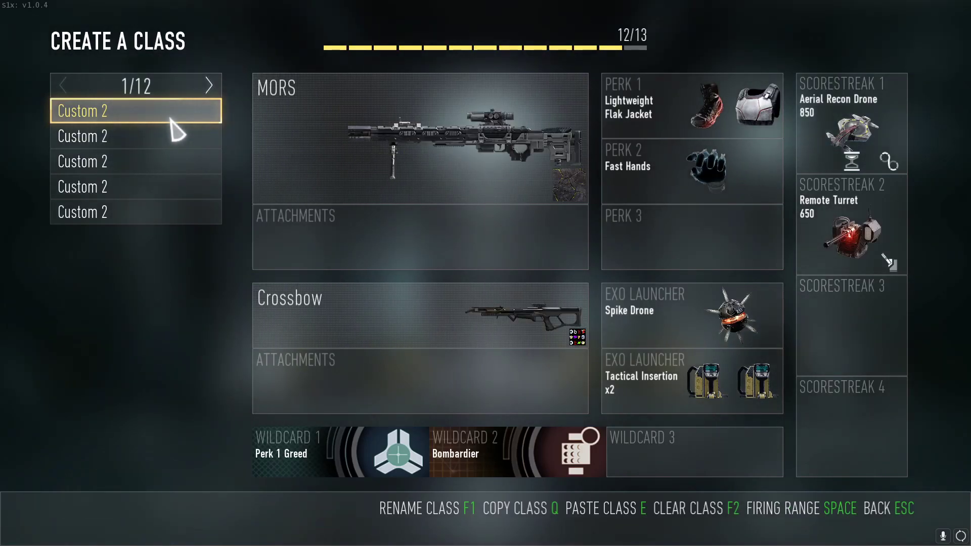
left_click(171, 120)
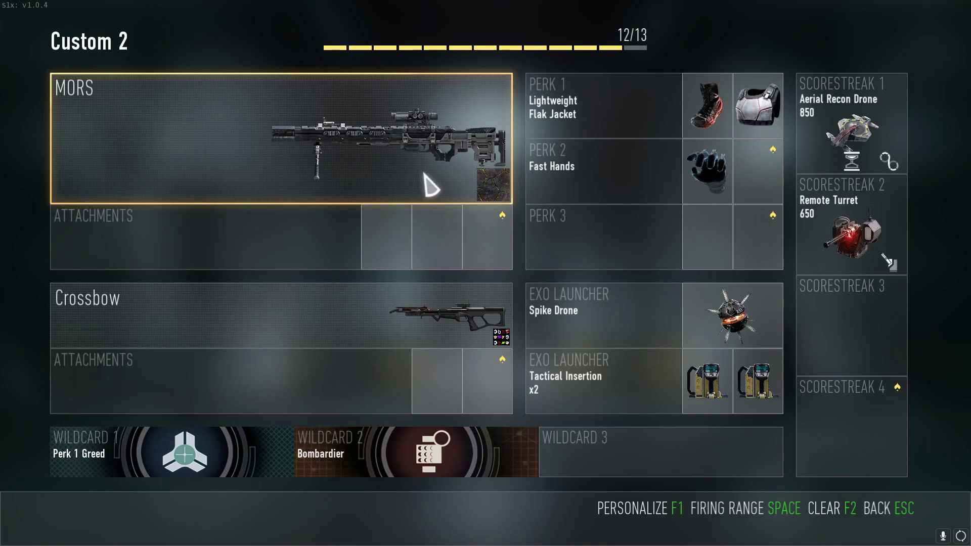
left_click(489, 185)
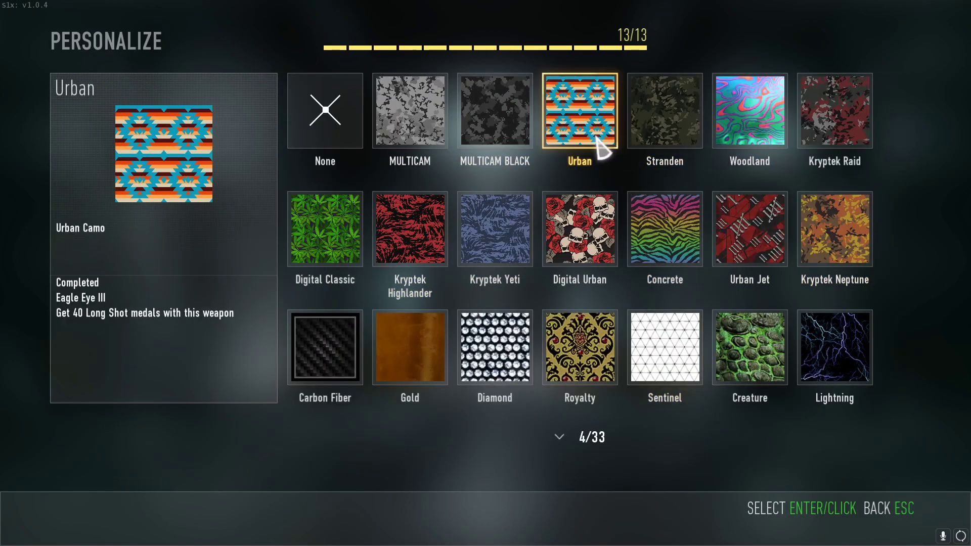
scroll(626, 222, "down", 2)
scroll(667, 298, "up", 2)
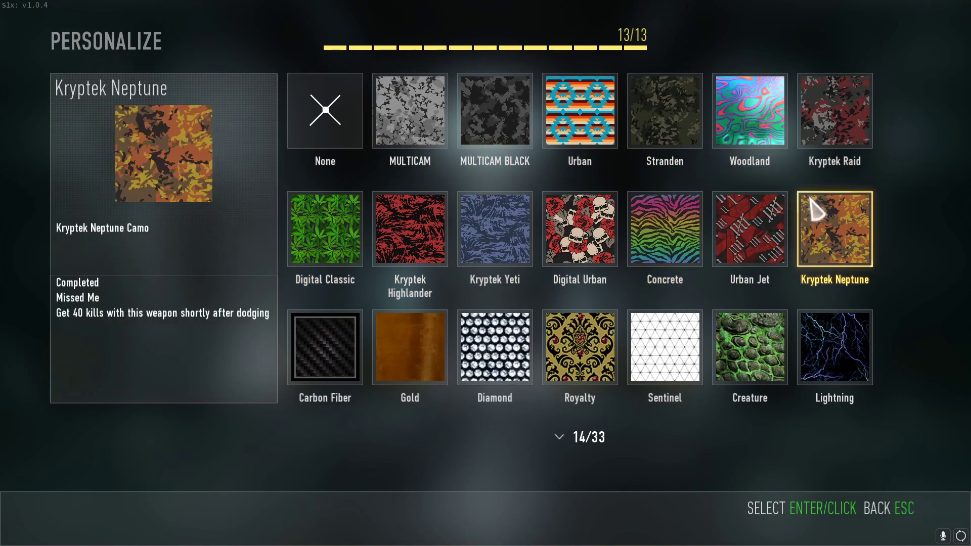
scroll(416, 260, "down", 2)
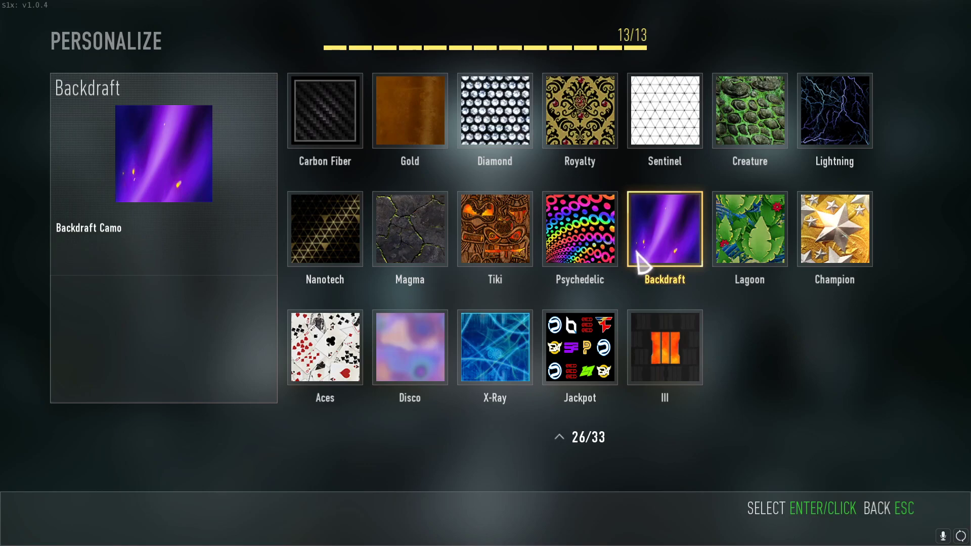
Apply the Lightning camo to both weapons of the class and enter the firing range
left_click(823, 138)
key("F1")
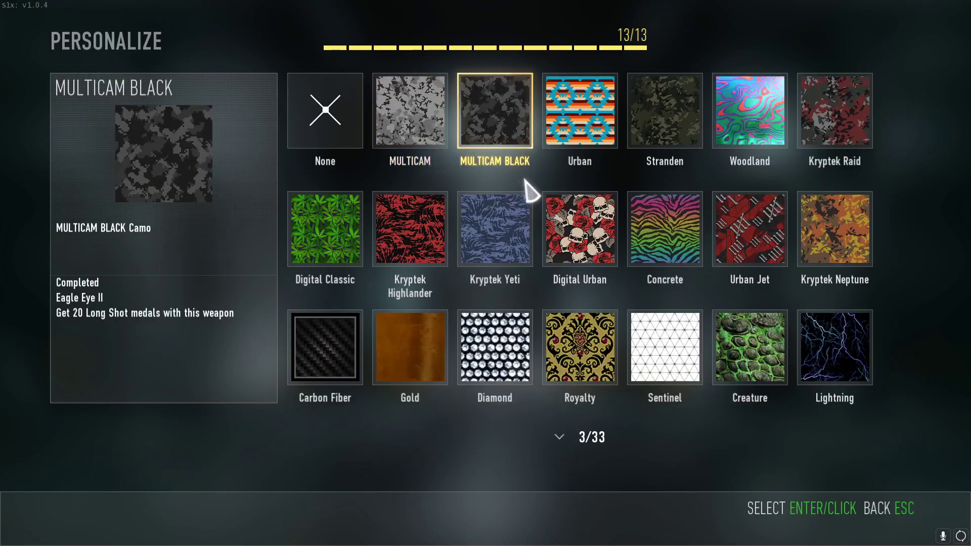
left_click(839, 335)
key("space")
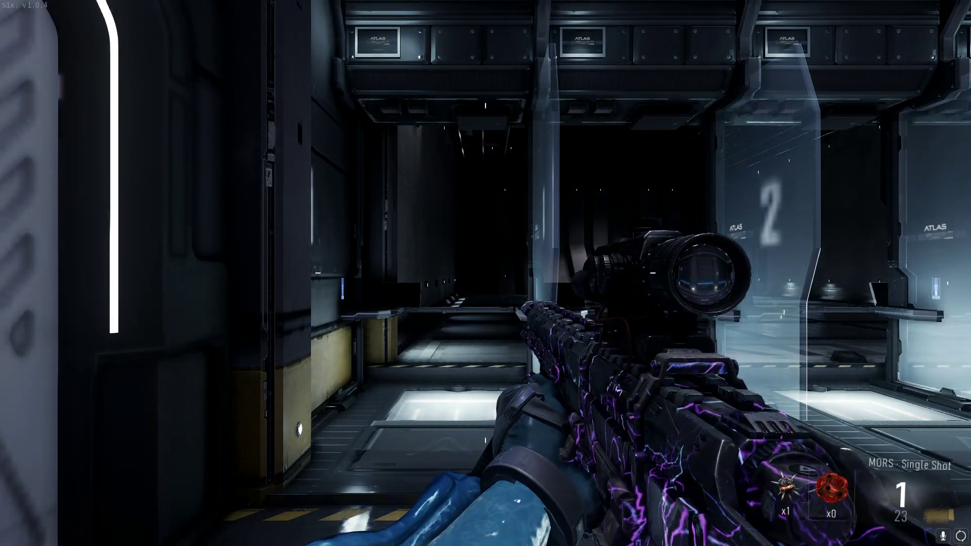
Examine the Lightning camo on both weapons in the firing range while moving, firing, reloading and switching between them
key("w")
key("d")
key("1")
key("d")
left_click(485, 273)
key("r")
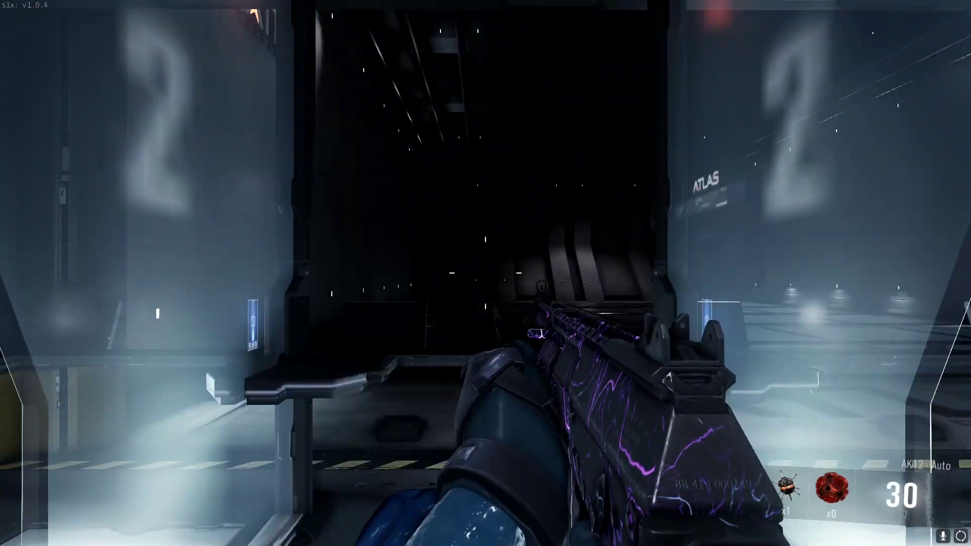
key("s")
key("1")
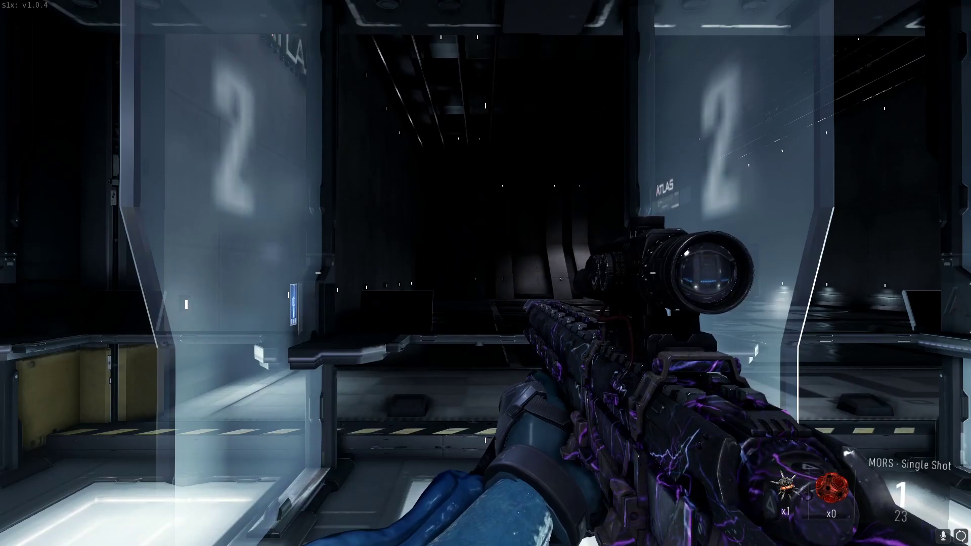
key("w")
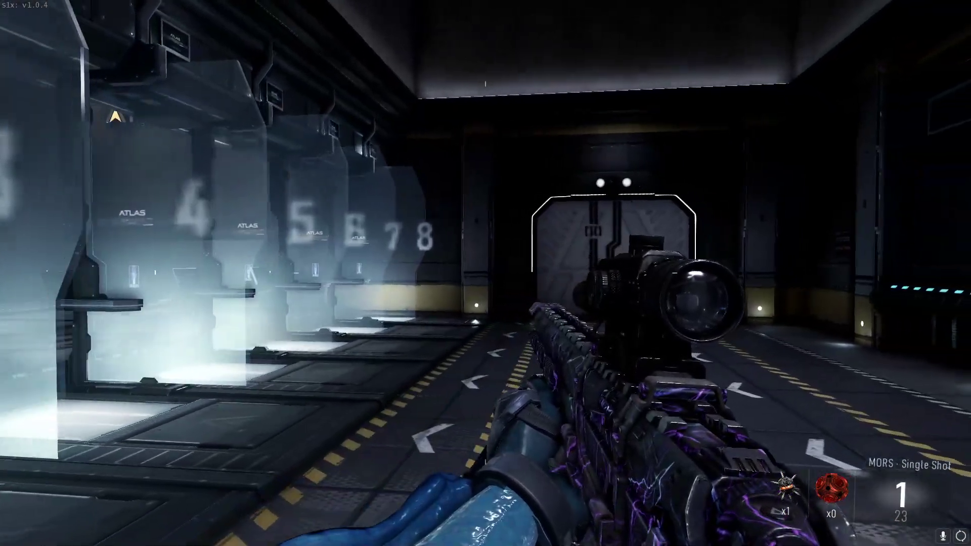
left_click(486, 273)
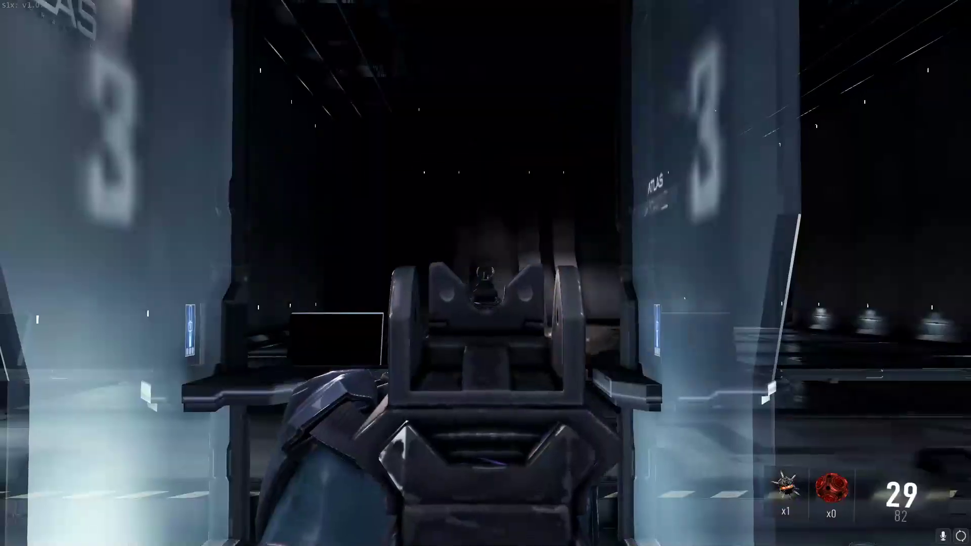
key("r")
key("s")
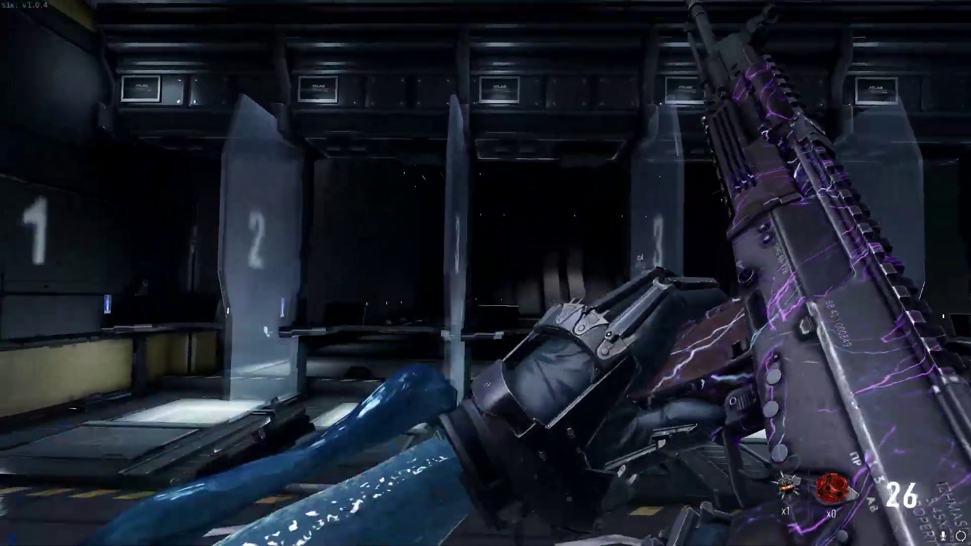
key("1")
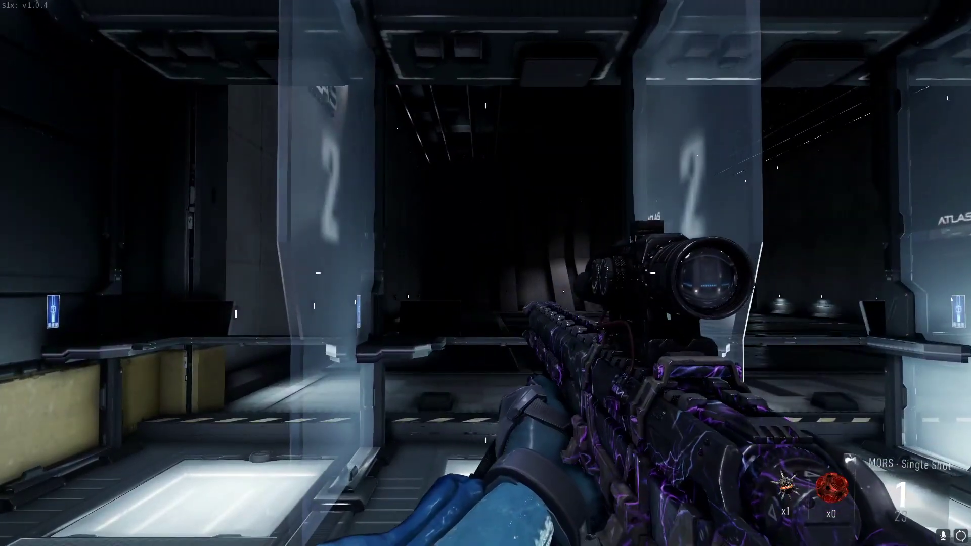
key("1")
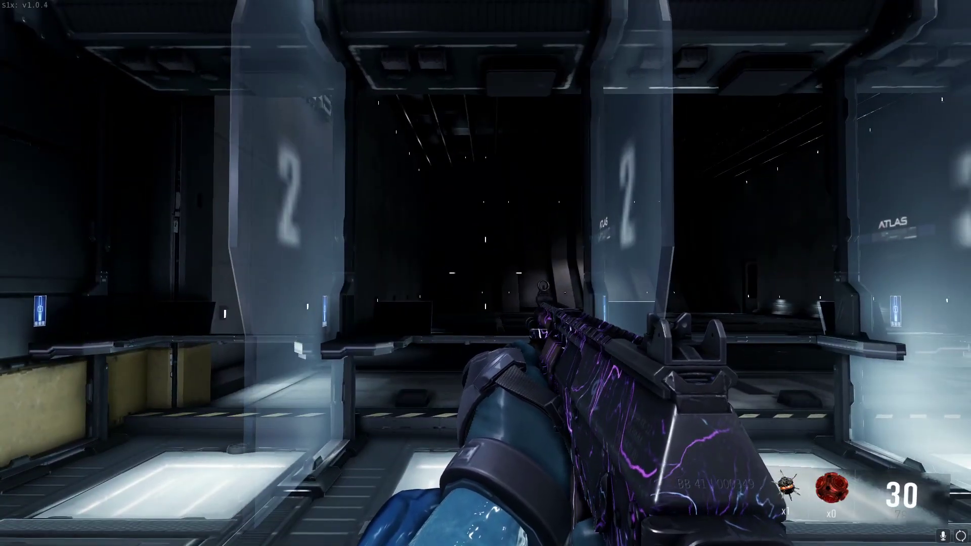